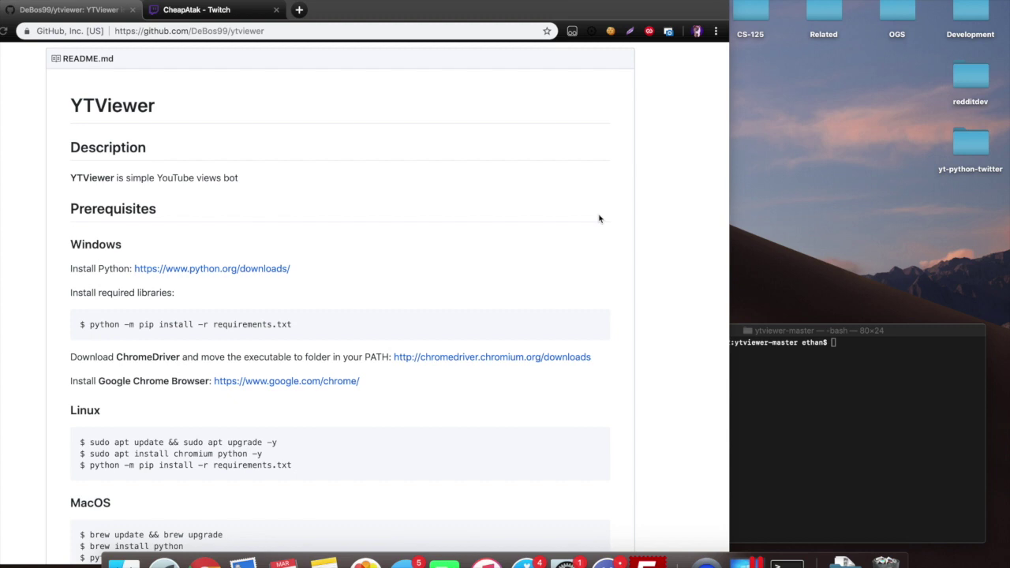
Read through the YTViewer README's prerequisites, installation and usage sections, including the URL, threads, duration and proxies options
scroll(599, 219, "down", 5)
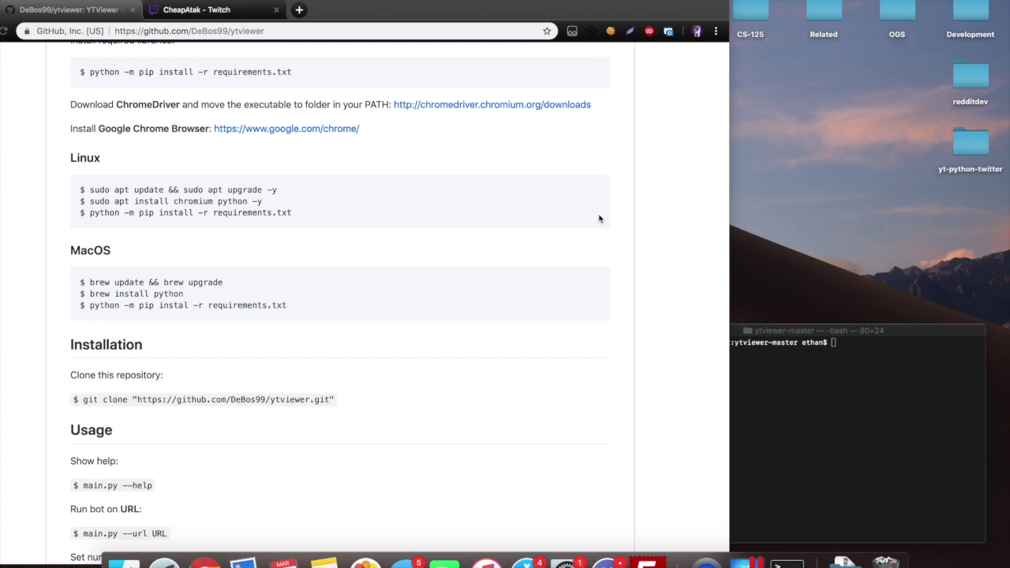
scroll(398, 184, "down", 1)
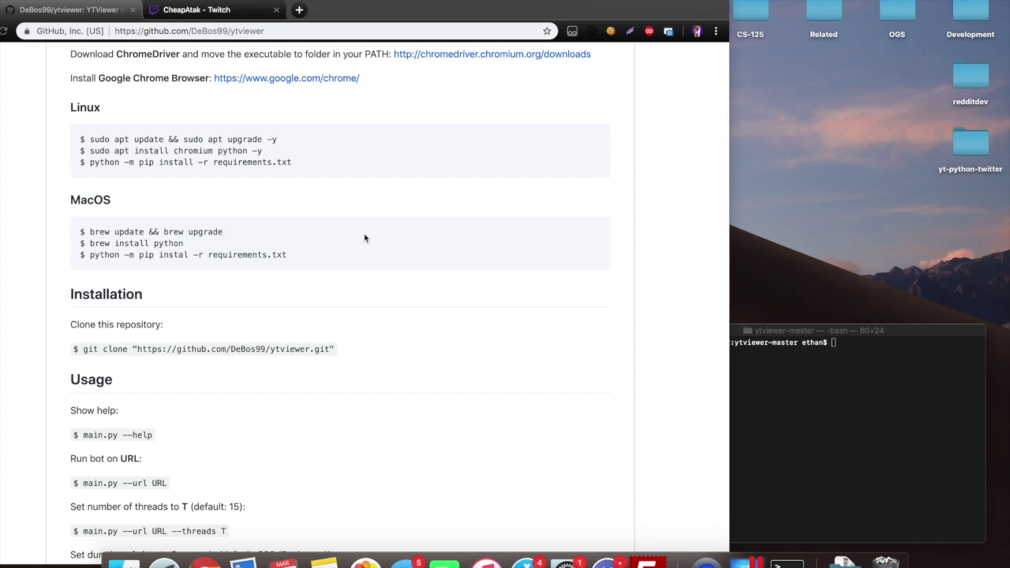
scroll(365, 238, "down", 4)
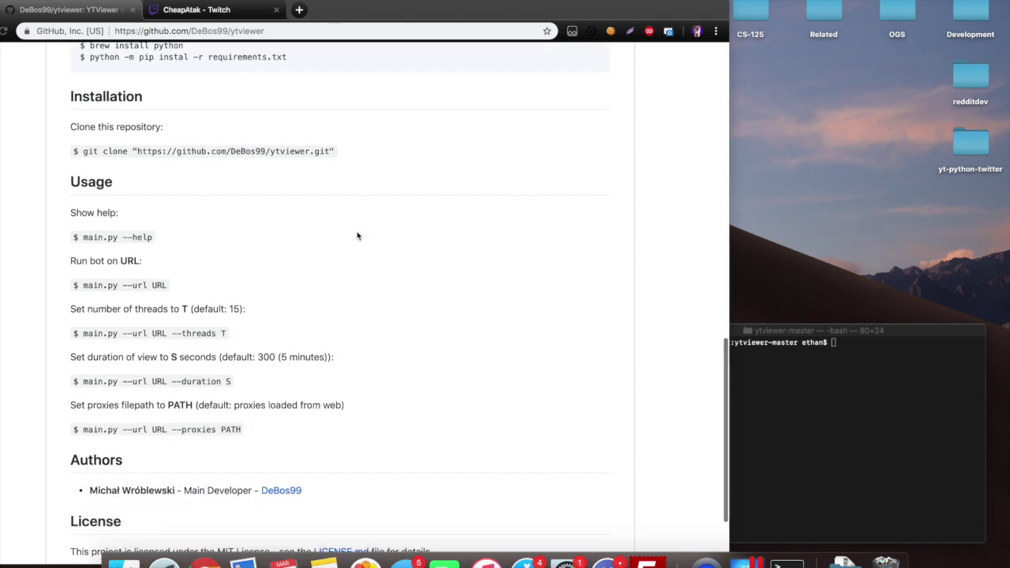
scroll(357, 236, "down", 2)
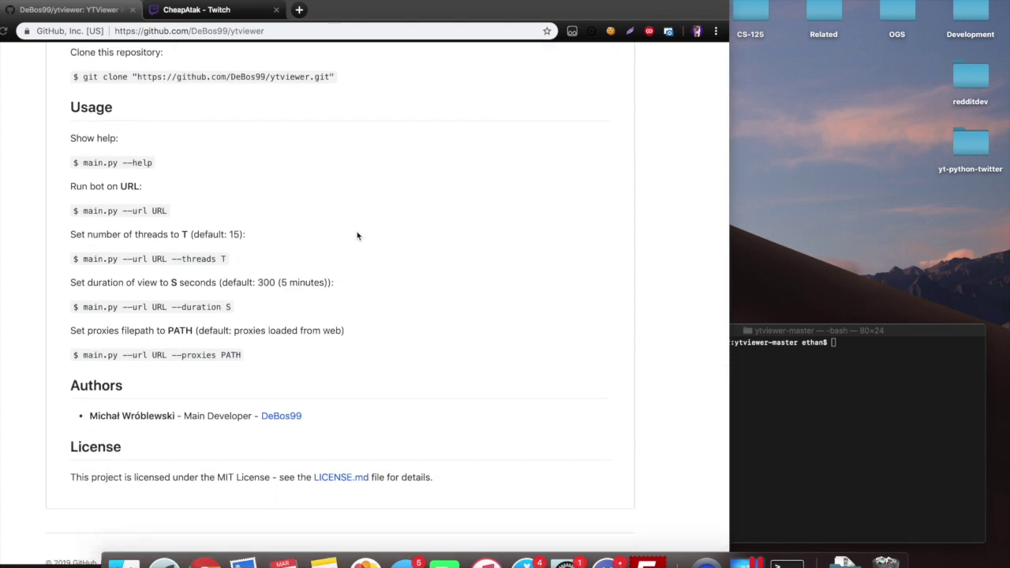
scroll(357, 236, "down", 1)
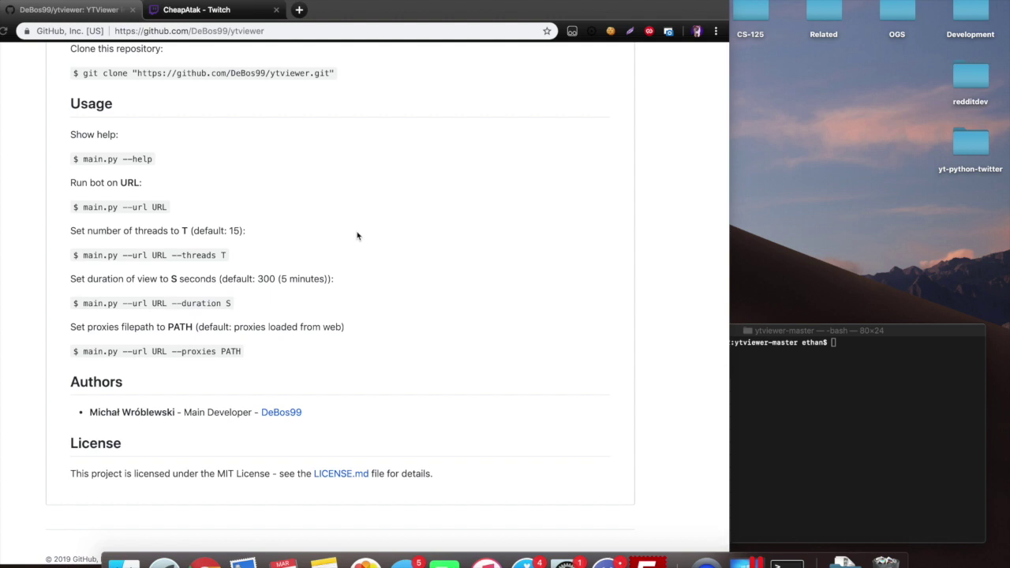
scroll(357, 236, "up", 1)
scroll(357, 236, "up", 1)
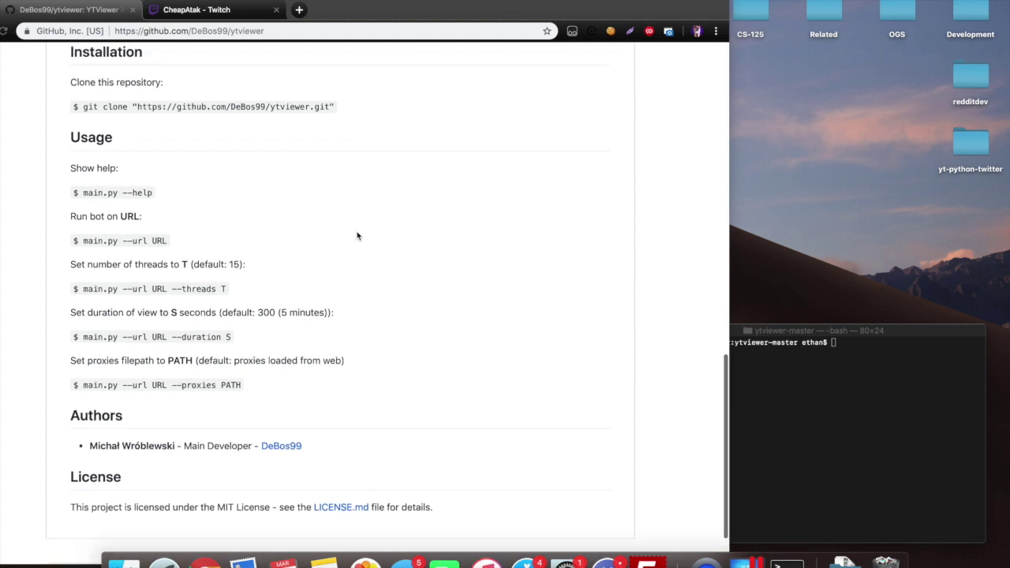
Copy the URL of the Twitch channel page and return to the YTViewer README
left_click(233, 16)
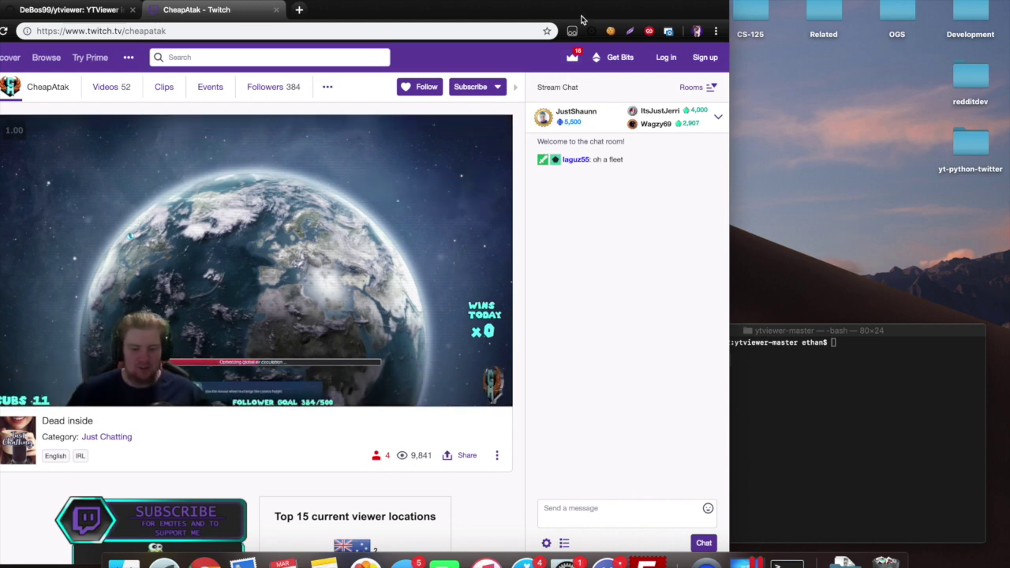
left_click_drag(582, 18, 631, 12)
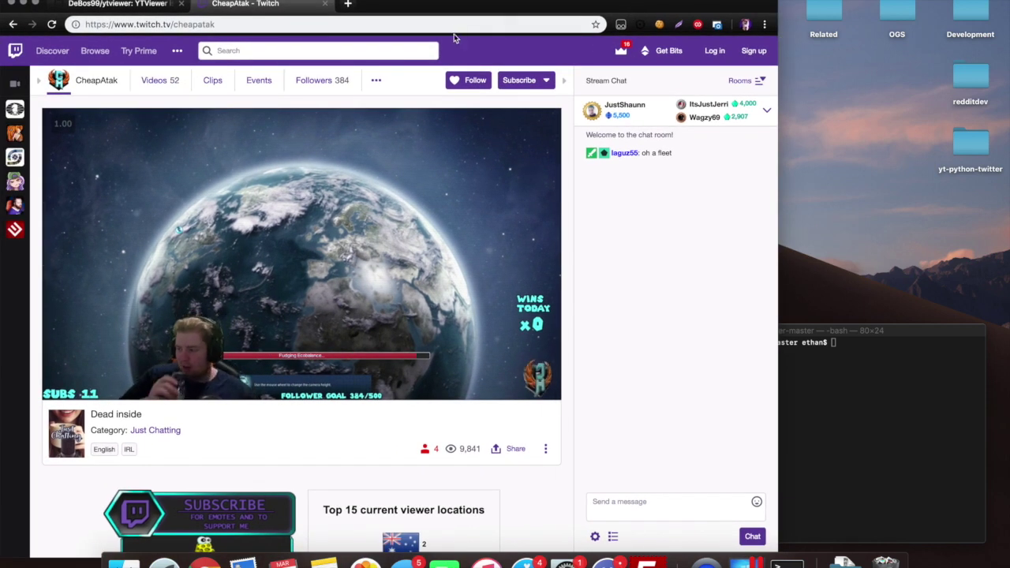
left_click(509, 25)
key("super+c")
left_click(130, 4)
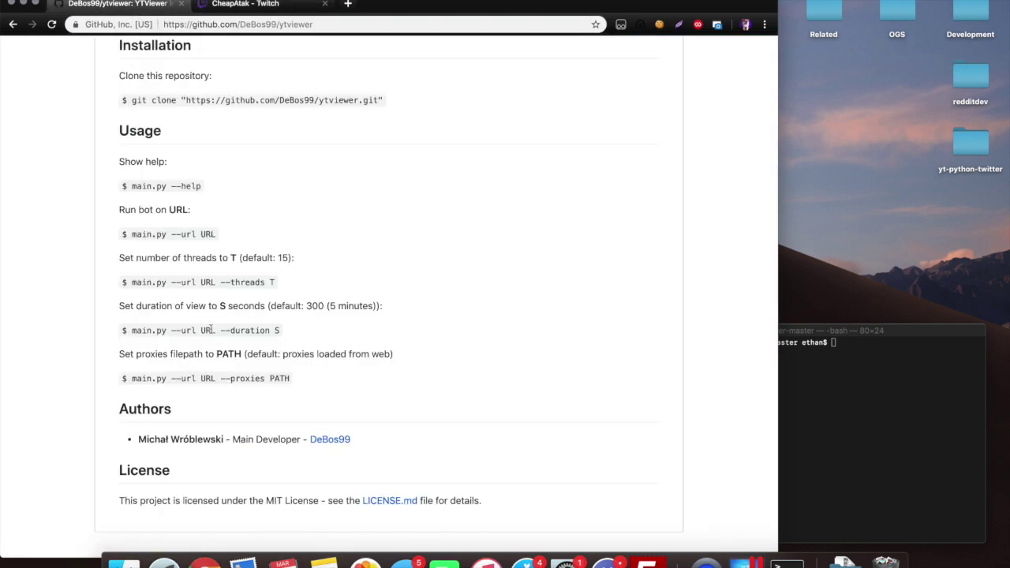
Switch to the terminal in the ytviewer-master folder and begin the command "python3 main.py"
left_click(800, 421)
type("mma")
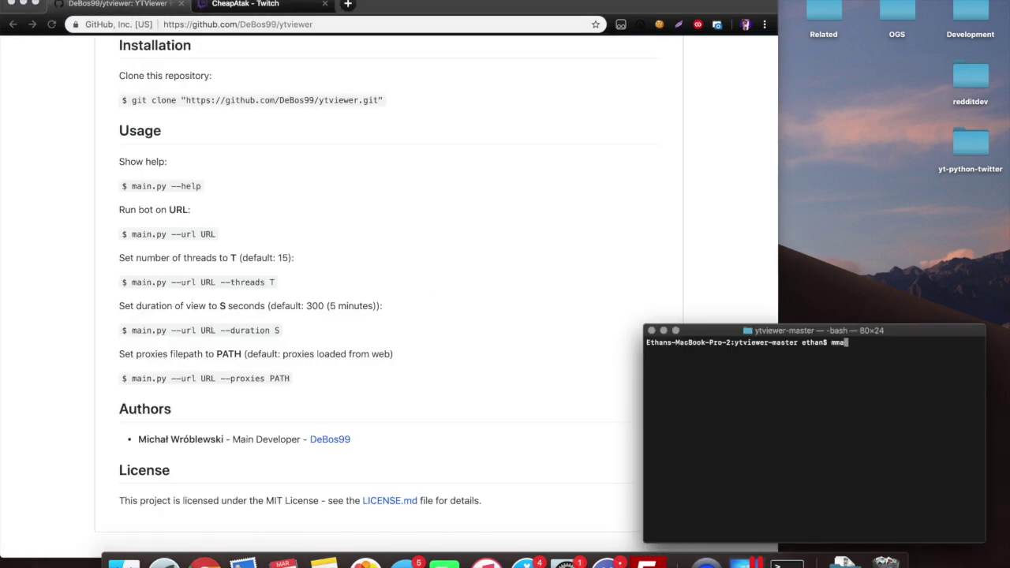
key("BackSpace")
key("BackSpace")
key("BackSpace")
type("python3 ")
type("ain")
key("BackSpace")
key("BackSpace")
key("BackSpace")
key("BackSpace")
type("main")
Complete the command with --url and the copied Twitch channel URL plus --duration 600, and run it
left_click(260, 4)
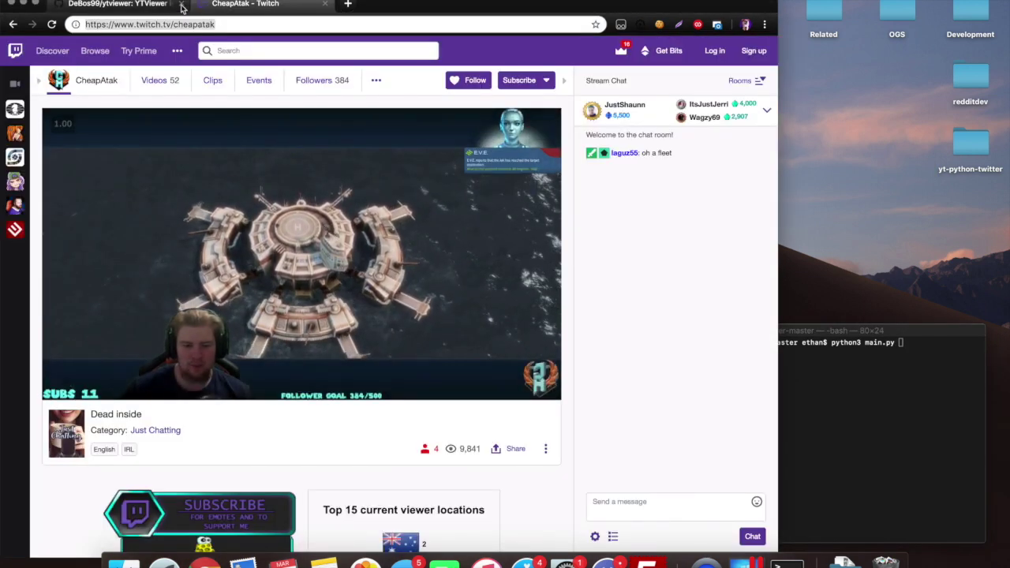
left_click(146, 4)
left_click(868, 408)
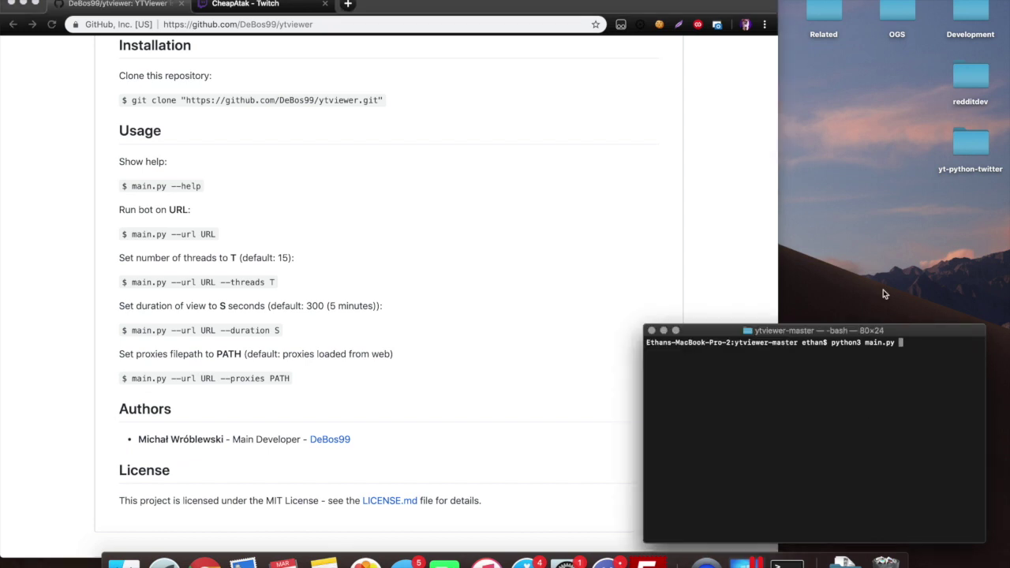
type("--url")
key("super+v")
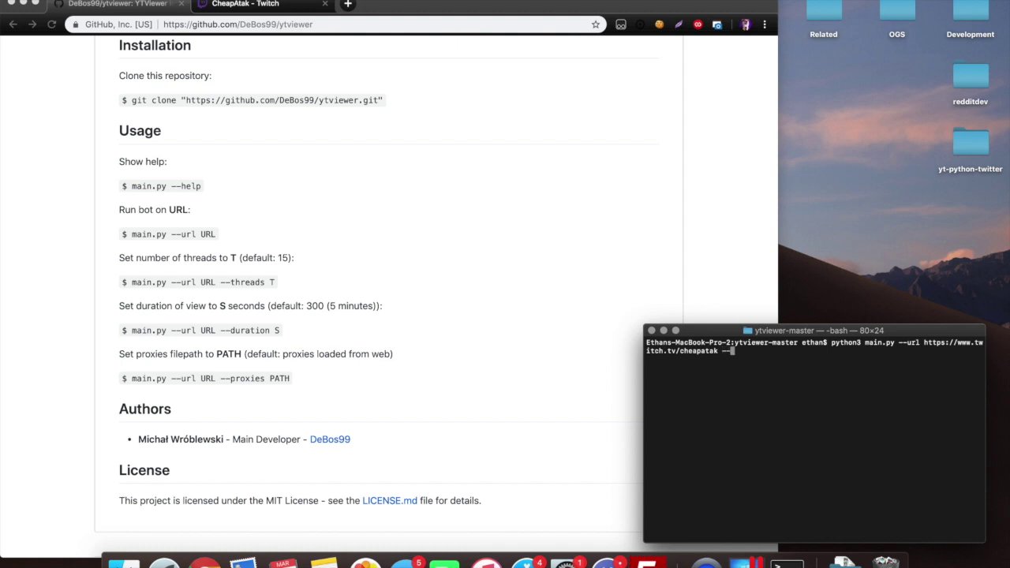
type("--sur")
key("BackSpace")
type("duration 600")
key("Return")
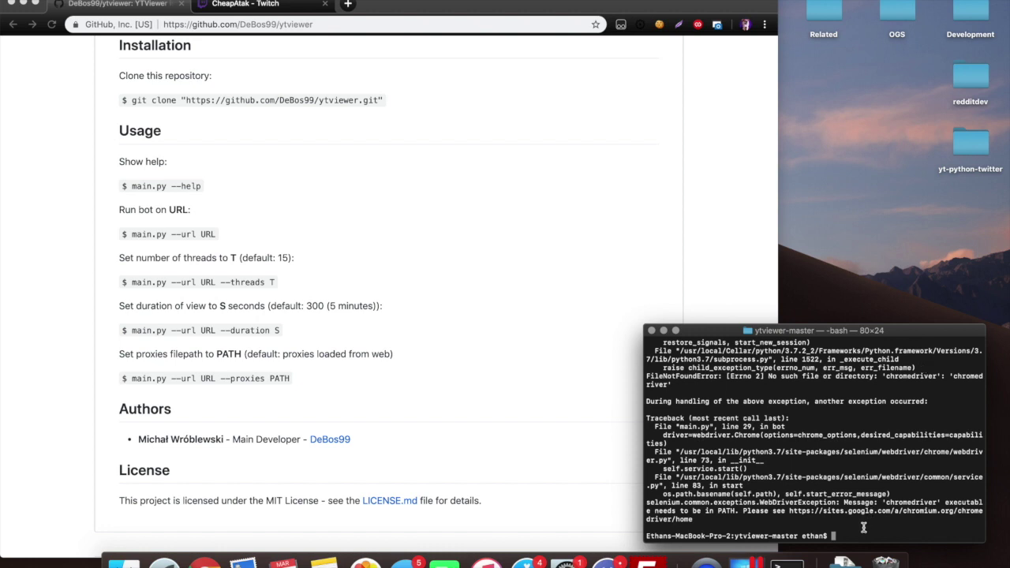
Examine the chromedriver link in the terminal's error output and the macOS instructions in the README
double_click(794, 513)
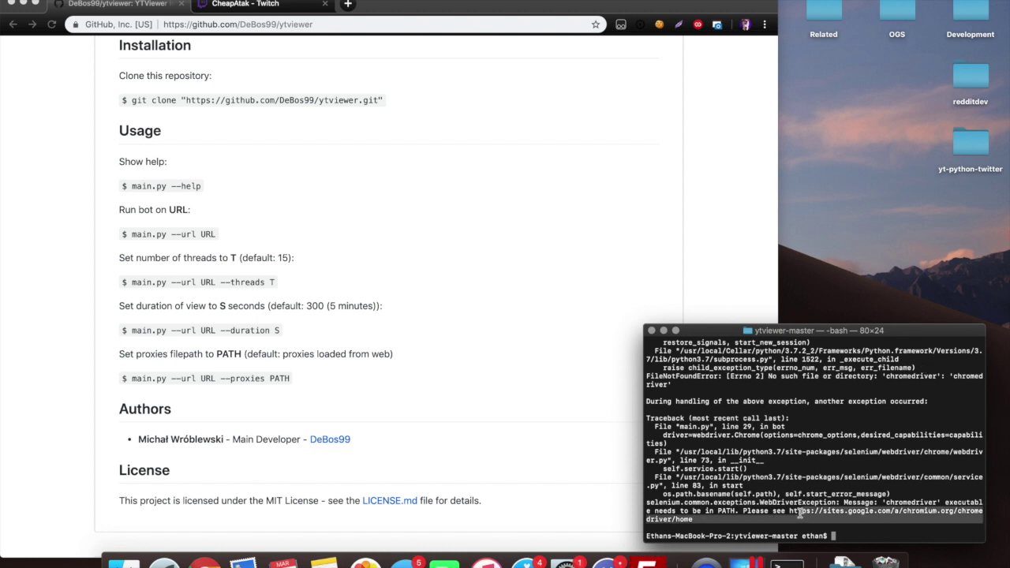
left_click(792, 514)
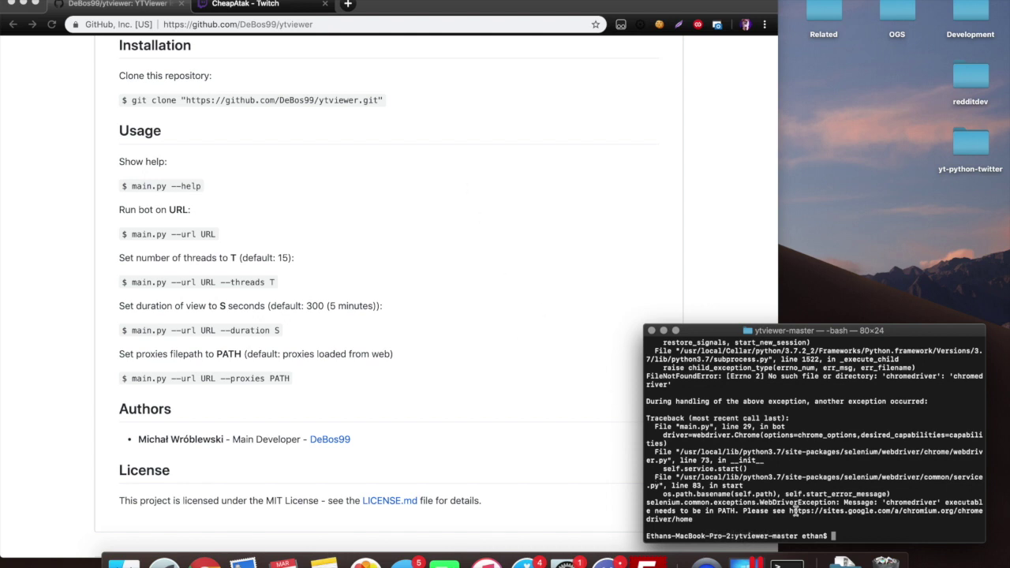
left_click(591, 161)
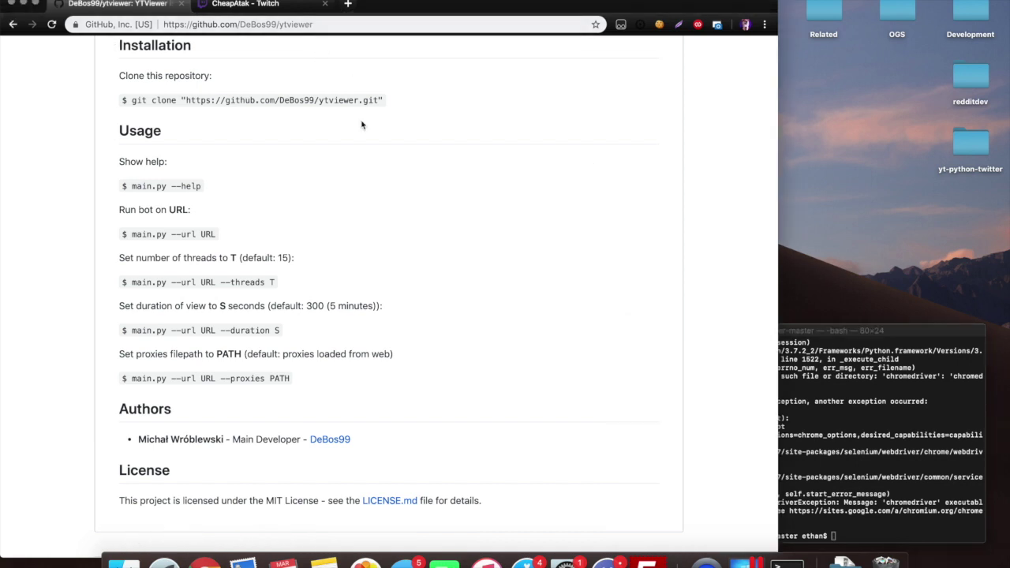
scroll(354, 344, "up", 3)
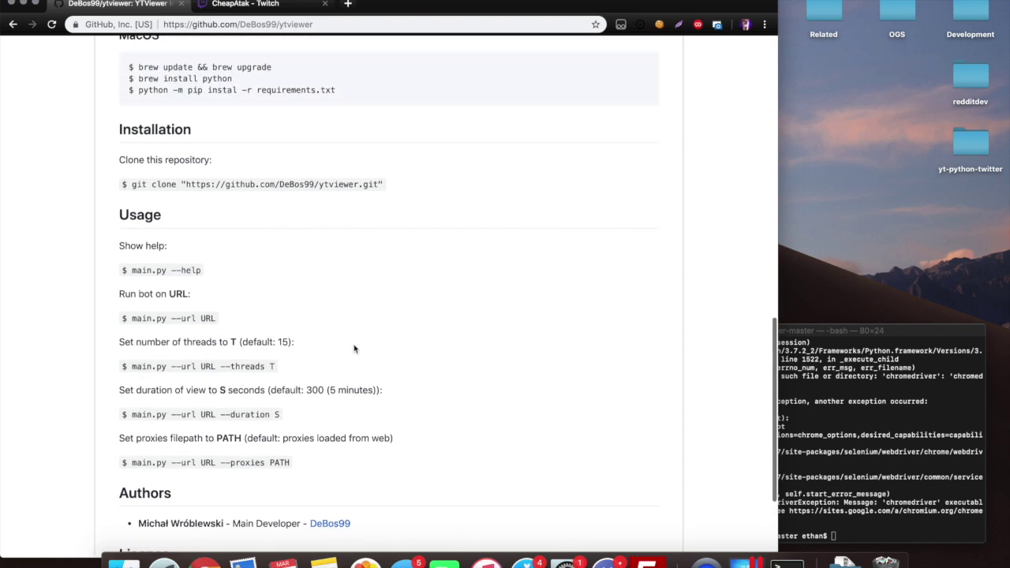
Open a new Terminal window with the Homebrew profile and place it beside the existing terminal
left_click(810, 446)
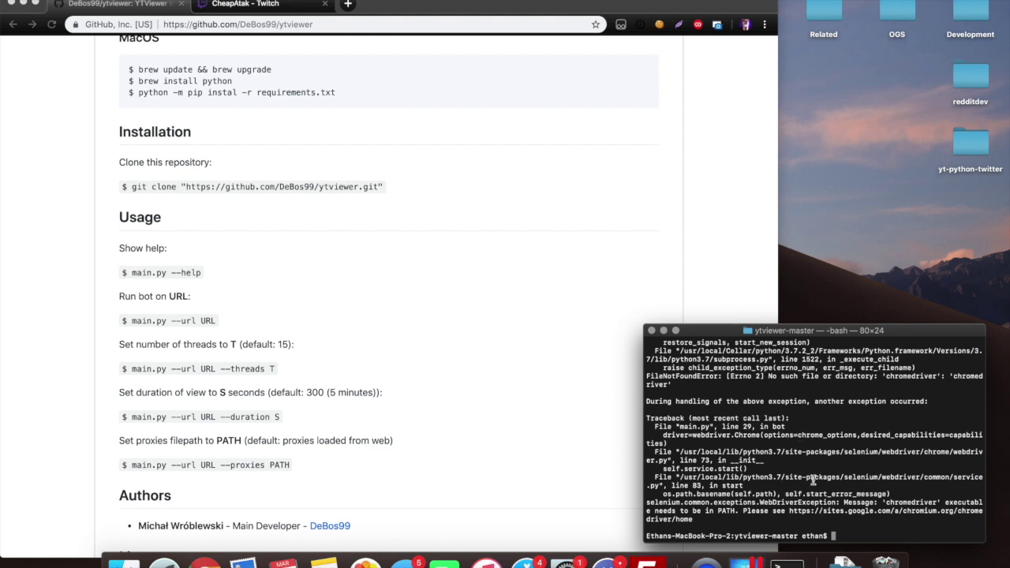
right_click(787, 562)
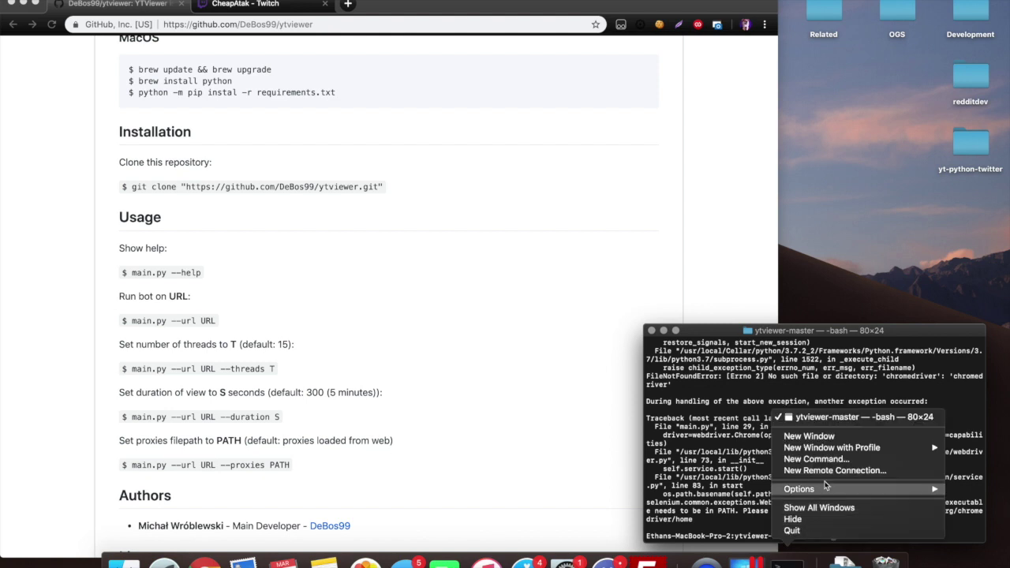
mouse_move(828, 450)
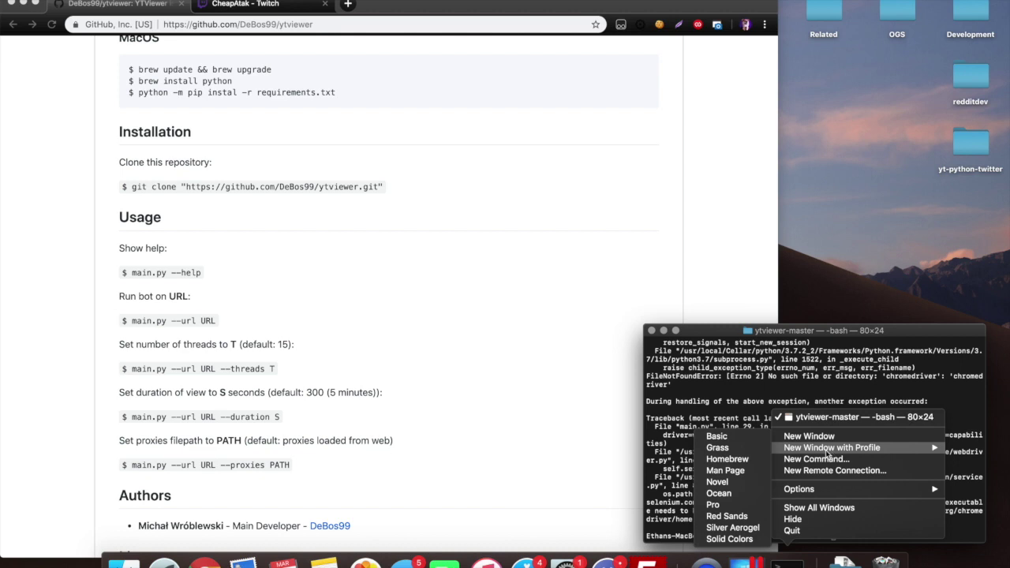
left_click(741, 462)
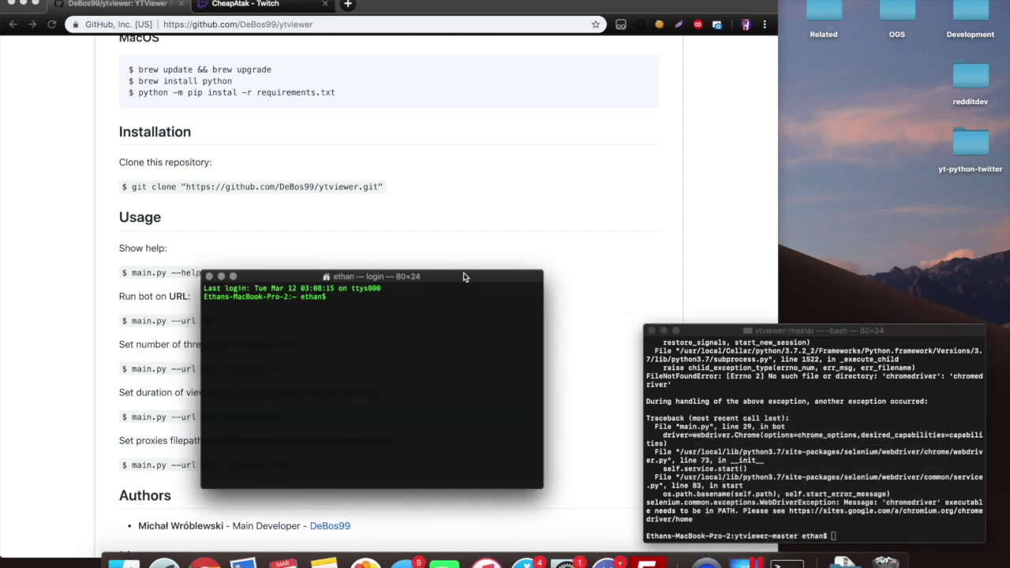
left_click_drag(464, 276, 554, 332)
Open .bash_profile in the nano editor from the new terminal window
type("nano ")
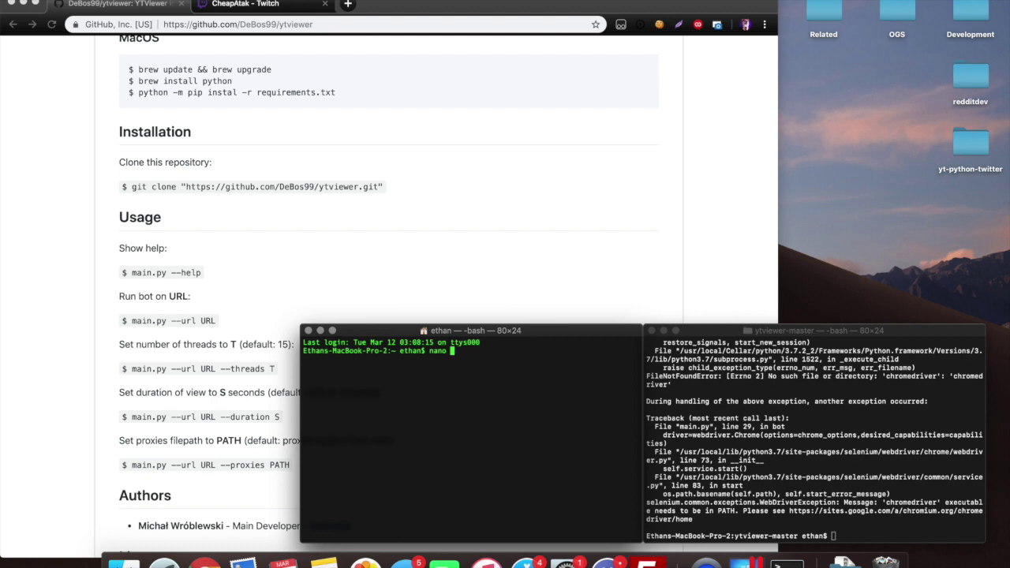
type(".bashpro")
key("BackSpace")
key("BackSpace")
key("BackSpace")
type("_profile")
key("Return")
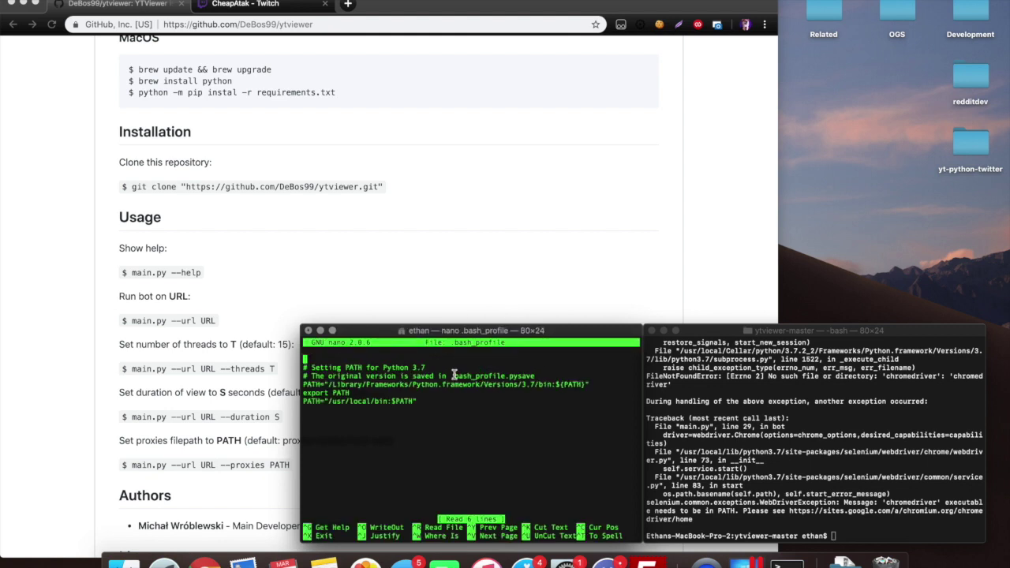
Copy the path /usr/local/bin from the last PATH line of .bash_profile
key("Down")
key("Down")
key("Down")
key("Down")
key("Down")
key("Down")
left_click_drag(418, 401, 327, 402)
left_click_drag(388, 402, 332, 403)
key("super+c")
Open the copied /usr/local/bin folder in Finder through Spotlight and look through its files
left_click(452, 261)
key("super+space")
key("super+v")
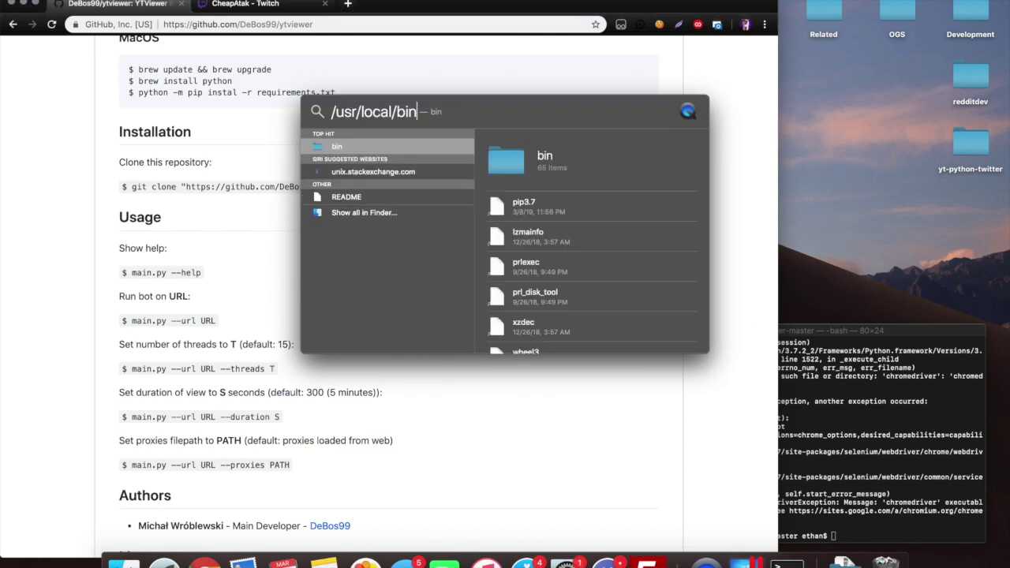
key("Return")
scroll(450, 255, "down", 5)
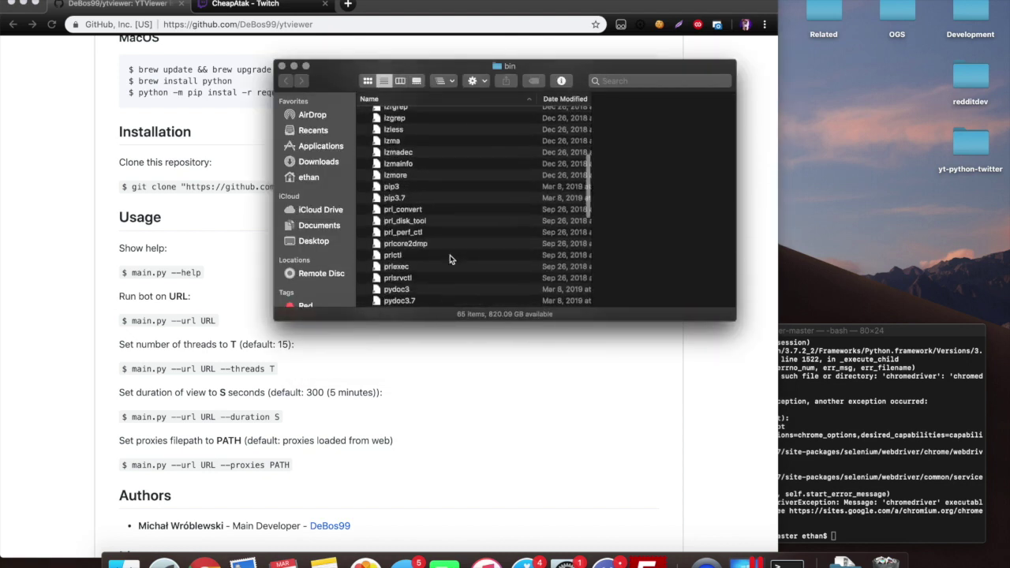
scroll(450, 255, "down", 10)
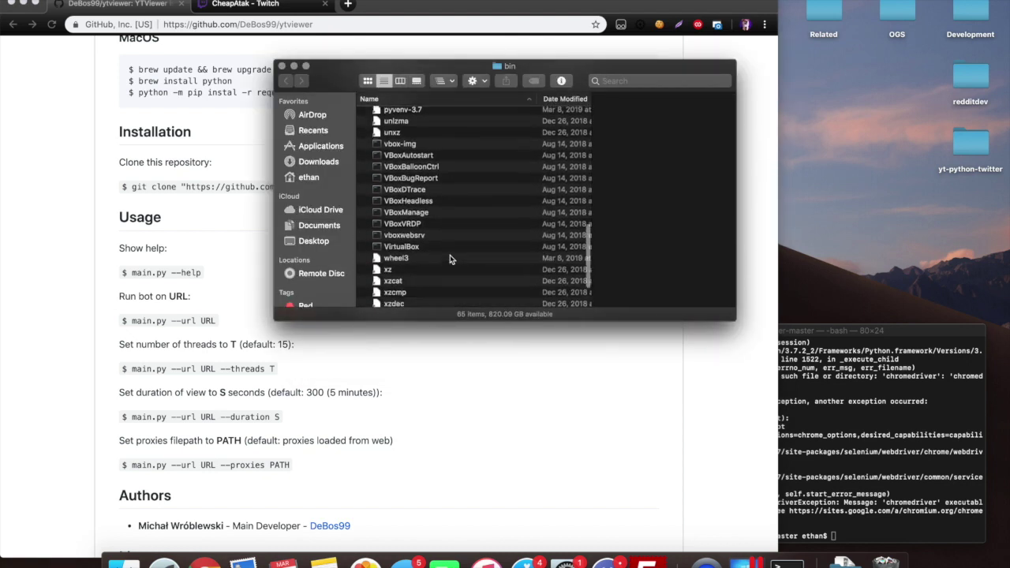
scroll(449, 255, "up", 15)
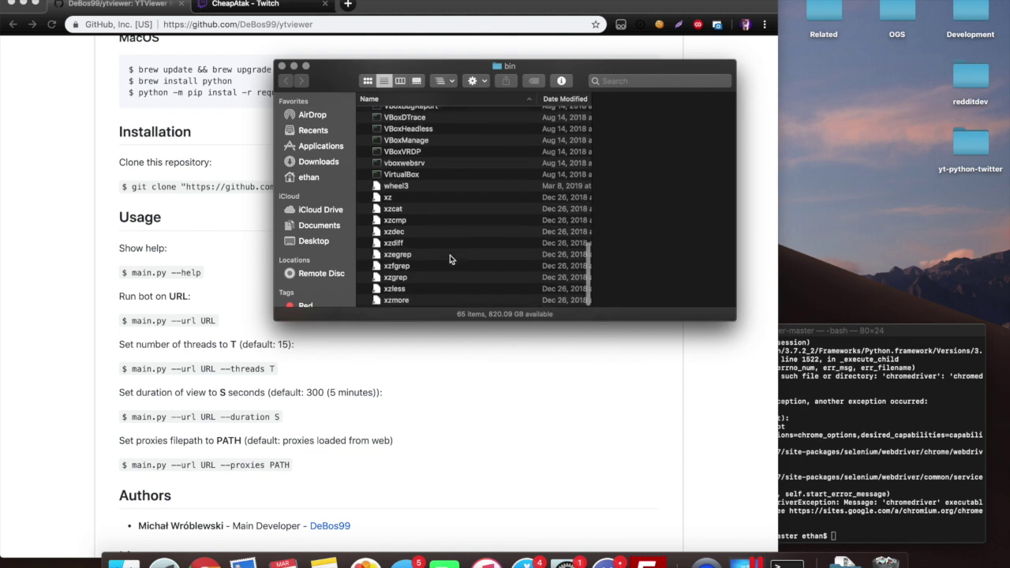
Move the chromedriver 2 executable from Downloads into the bin folder
left_click(936, 241)
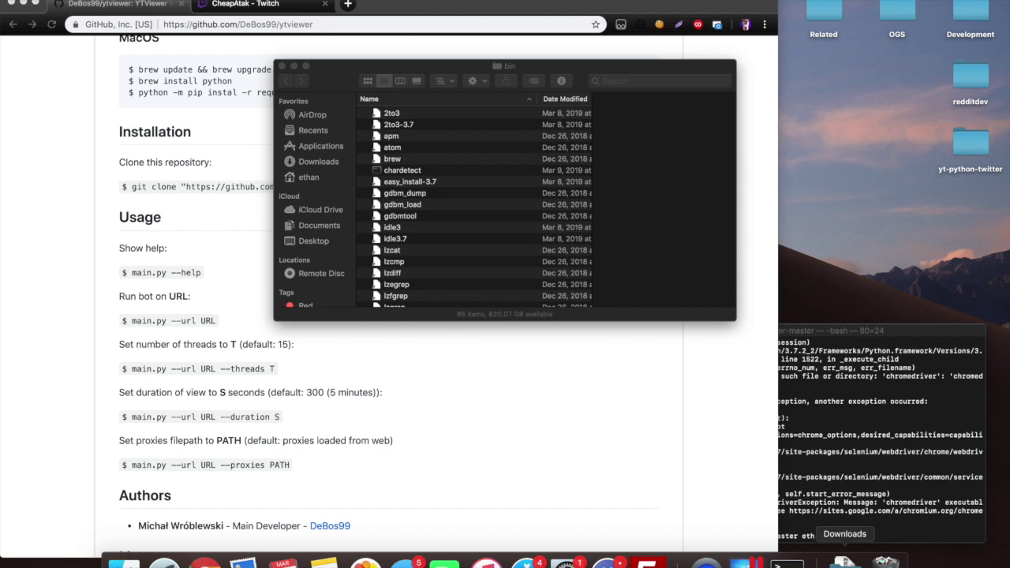
left_click(846, 562)
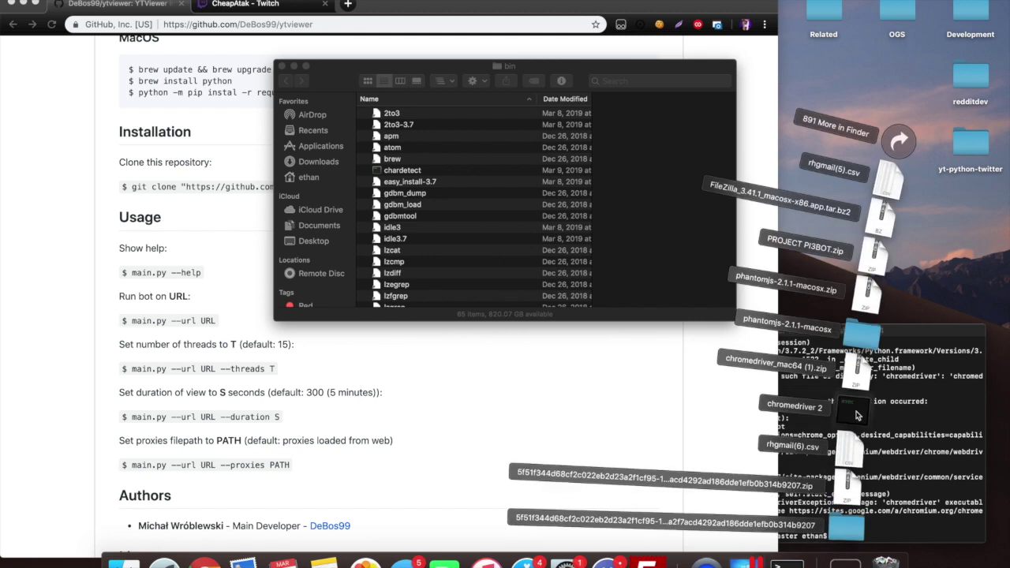
left_click_drag(855, 405, 551, 221)
Rename chromedriver 2 in the bin folder to chromedriver and close the Finder window
scroll(526, 269, "down", 10)
scroll(527, 269, "down", 3)
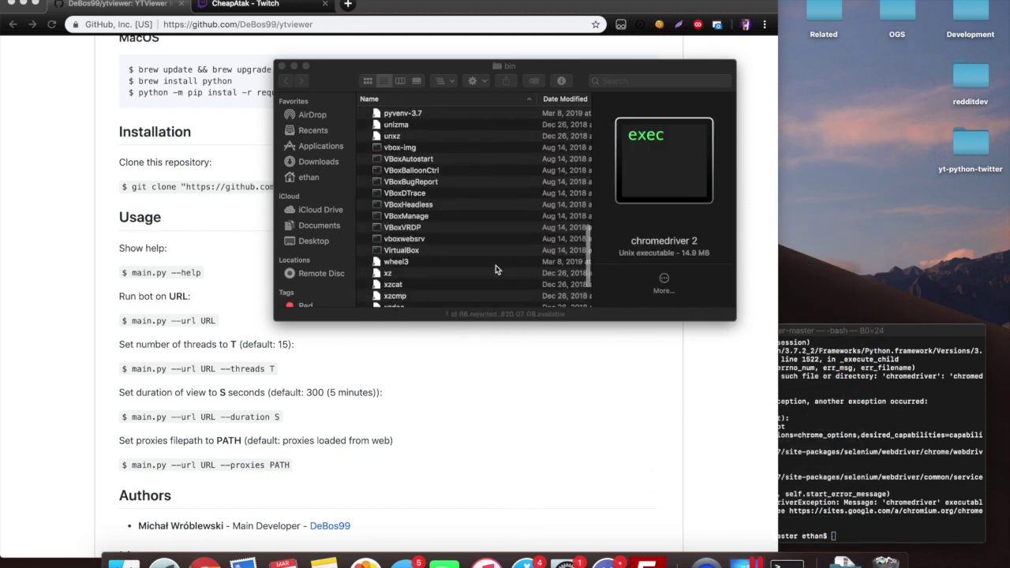
scroll(496, 265, "up", 15)
scroll(496, 266, "down", 1)
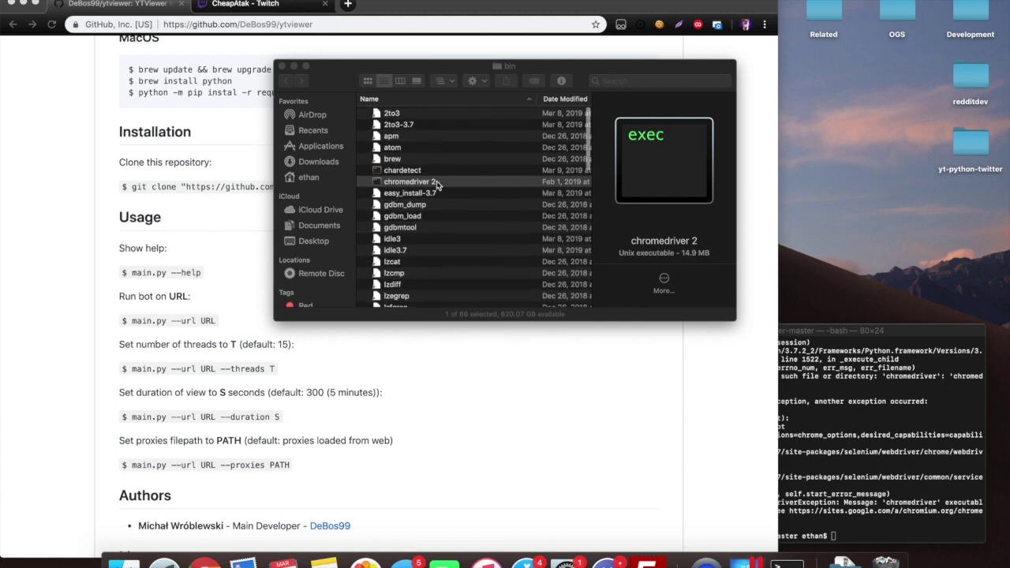
left_click(435, 183)
left_click(434, 182)
key("BackSpace")
key("BackSpace")
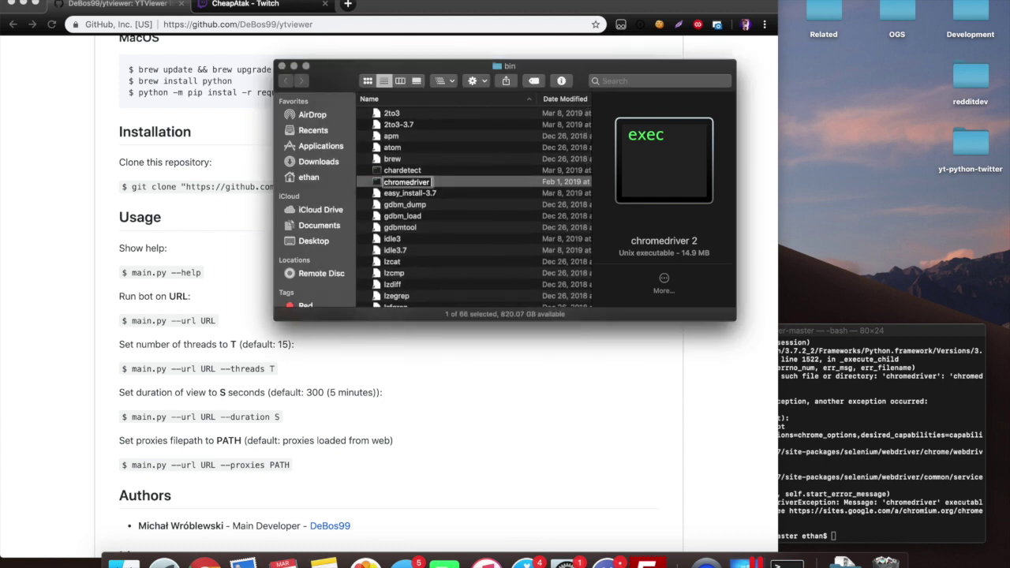
key("Return")
left_click(281, 68)
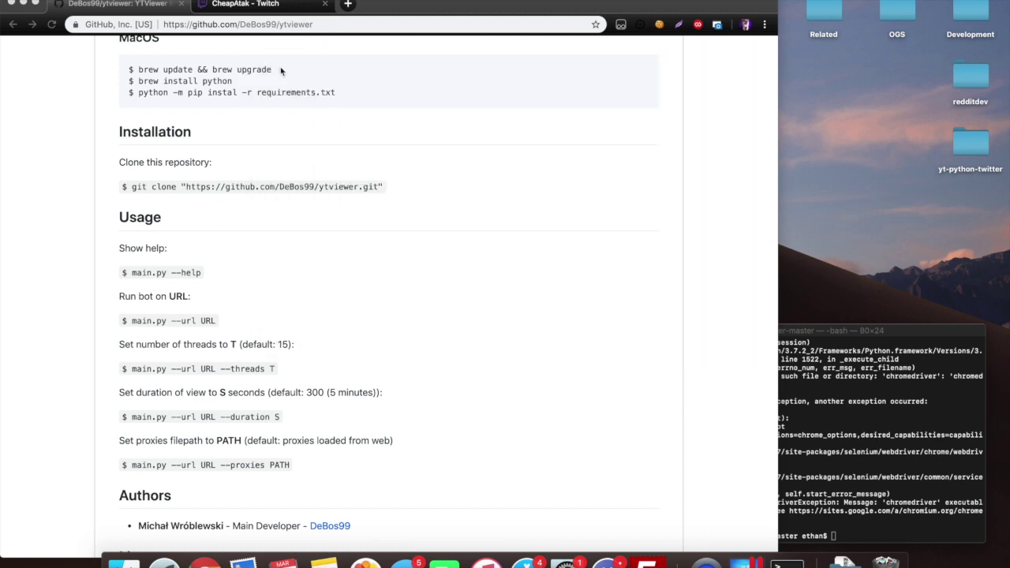
Rerun the previous main.py command with the 600-second duration in the ytviewer-master terminal
left_click(898, 439)
key("Up")
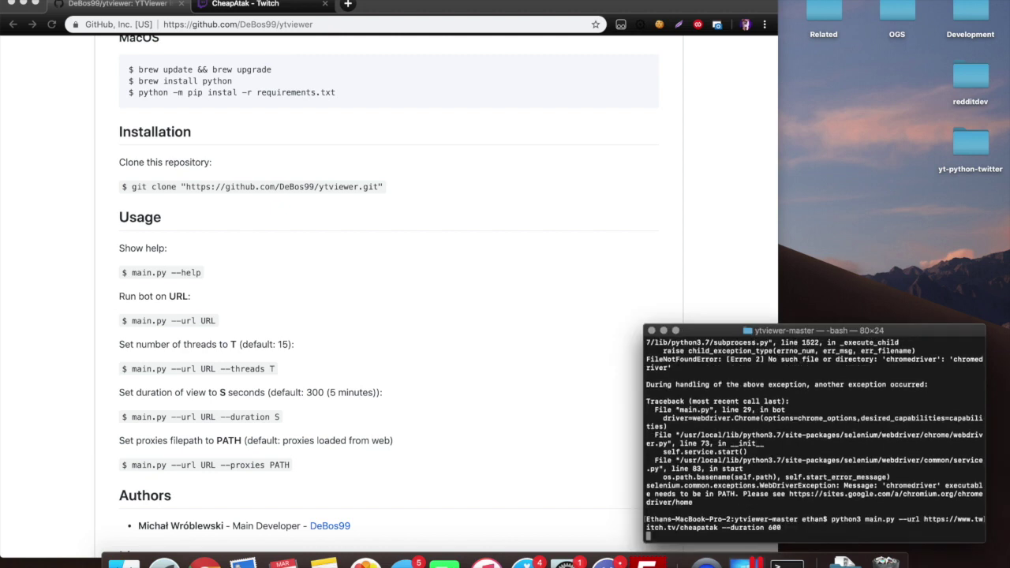
Run the main.py command on the Twitch channel and spread out the automated Chrome windows it opens
key("Return")
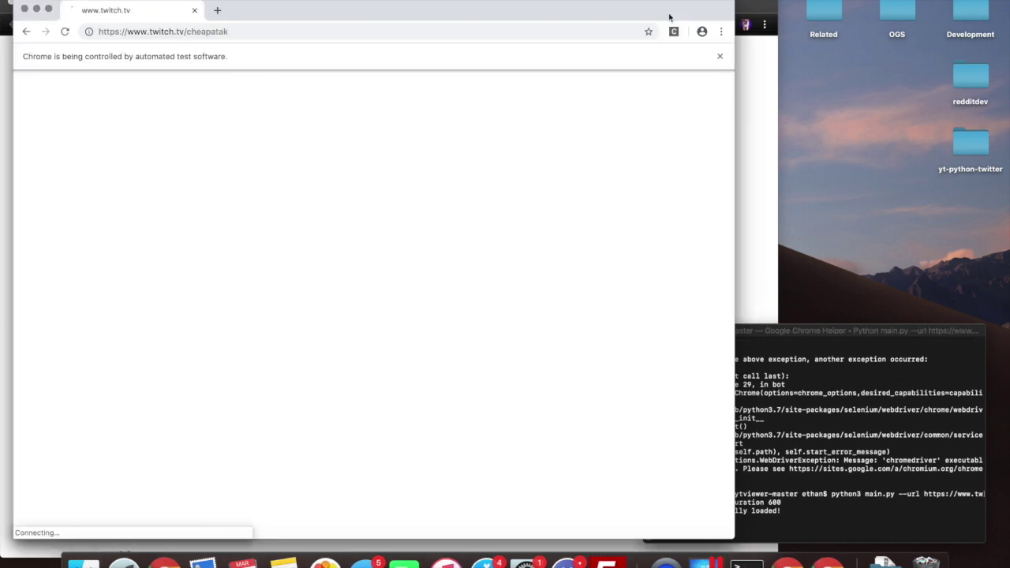
left_click_drag(670, 18, 917, 108)
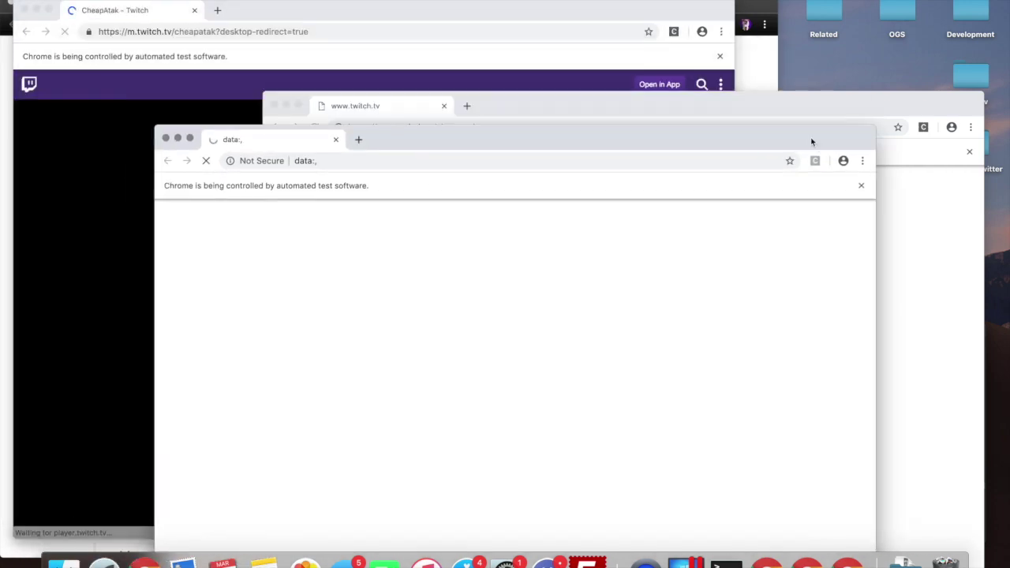
left_click(688, 12)
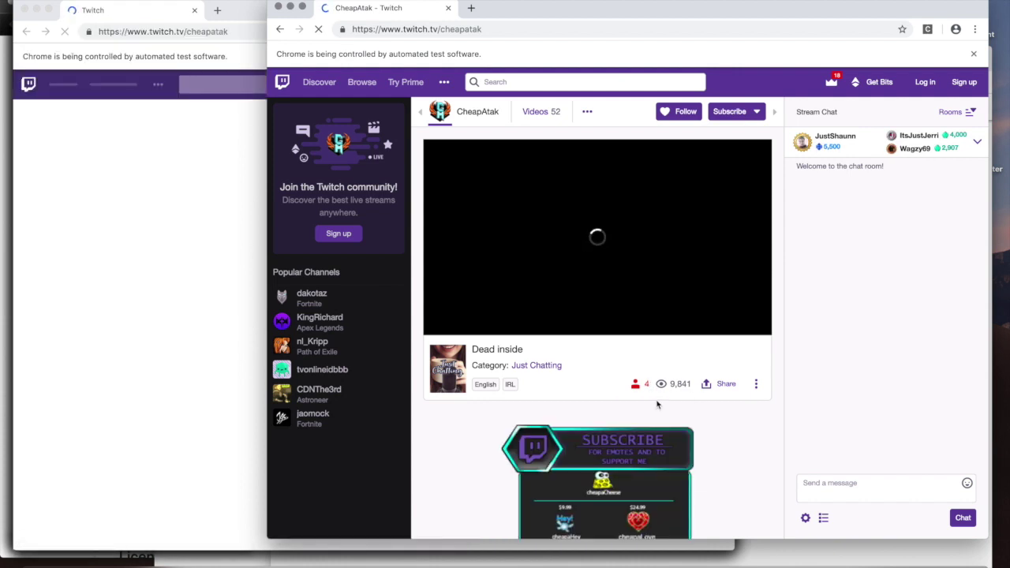
left_click_drag(560, 6, 534, 140)
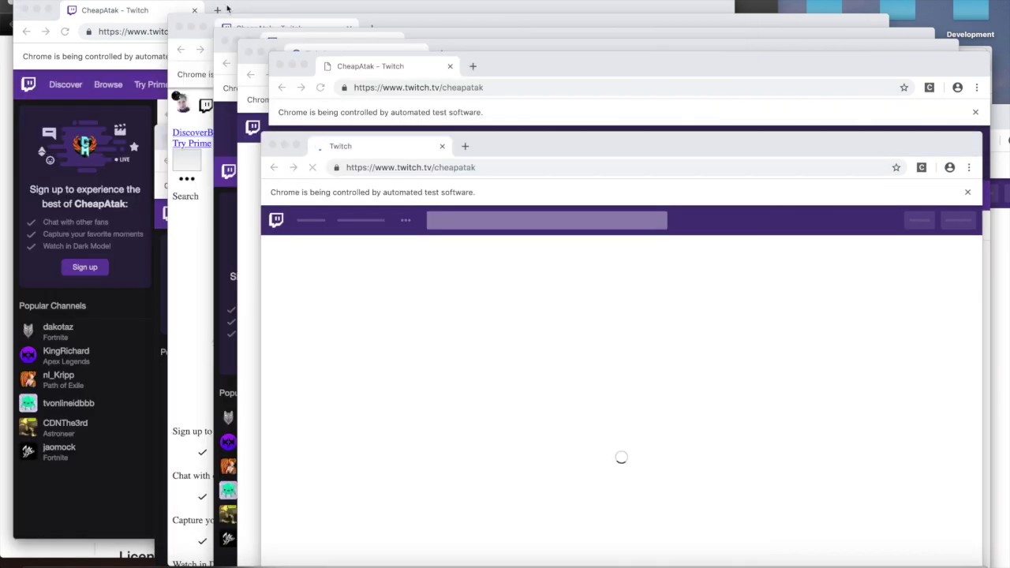
Bring an automated Twitch window forward, move it beside the others and check the stream playback in both
left_click(227, 8)
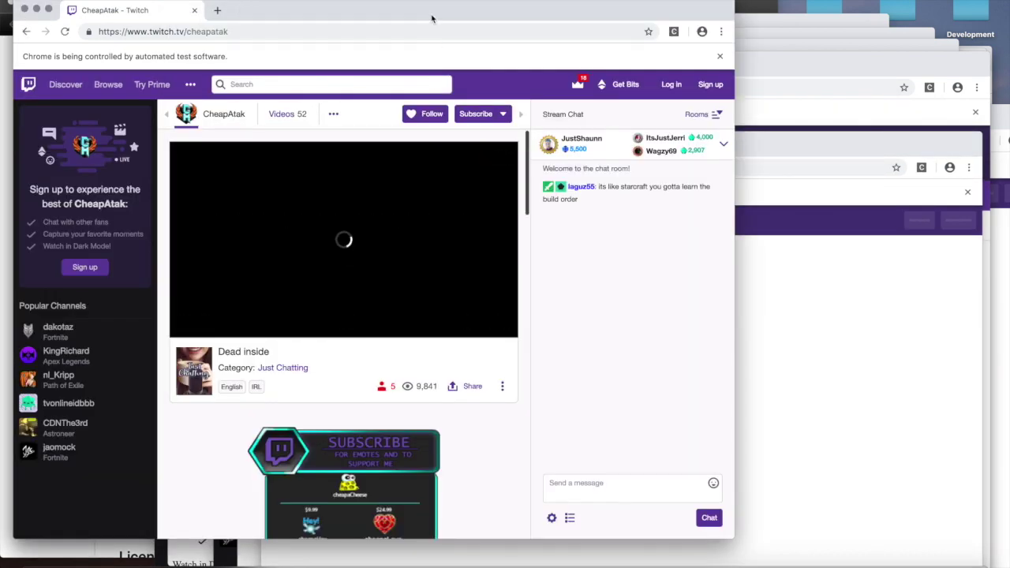
left_click_drag(432, 18, 668, 54)
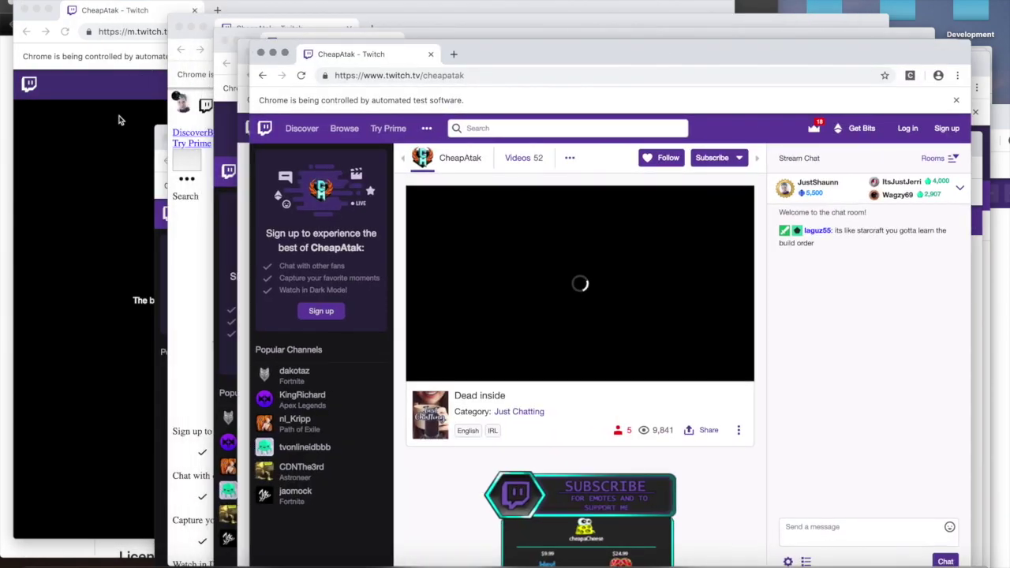
left_click(118, 120)
left_click(796, 363)
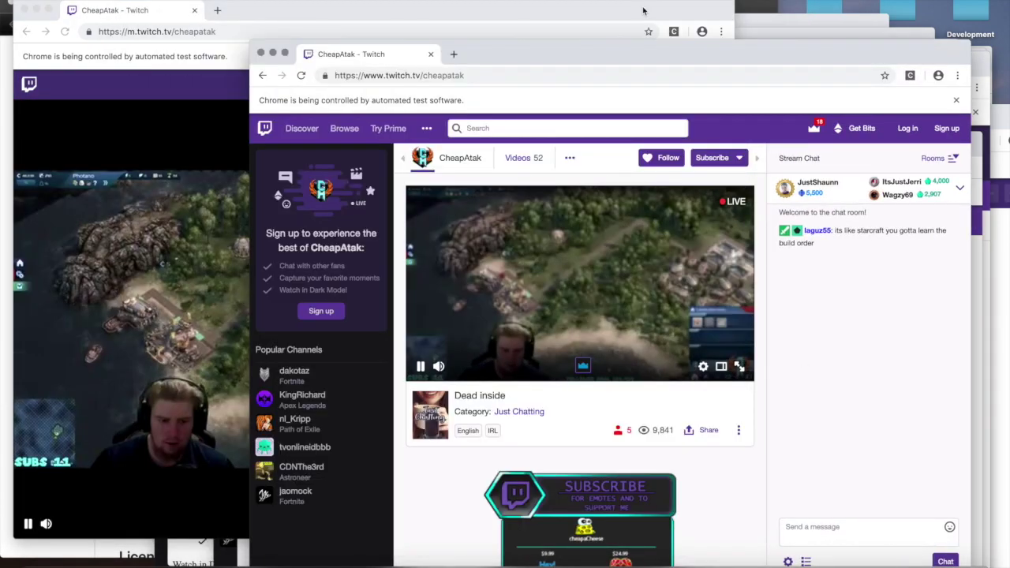
left_click(643, 10)
left_click(884, 289)
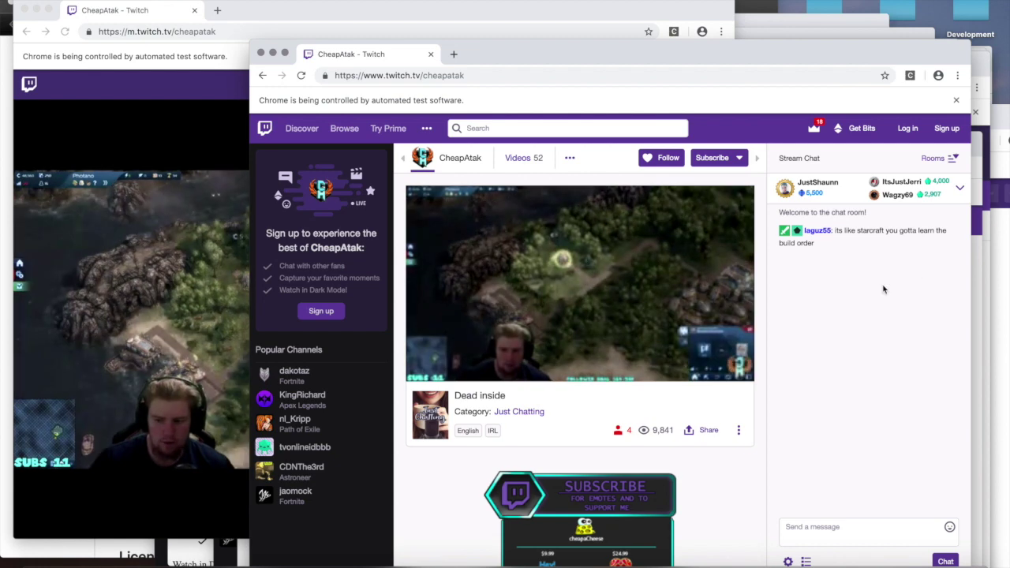
Switch to the regular Chrome window, open its Twitch channel tab and examine the viewer details below the stream
left_click(134, 557)
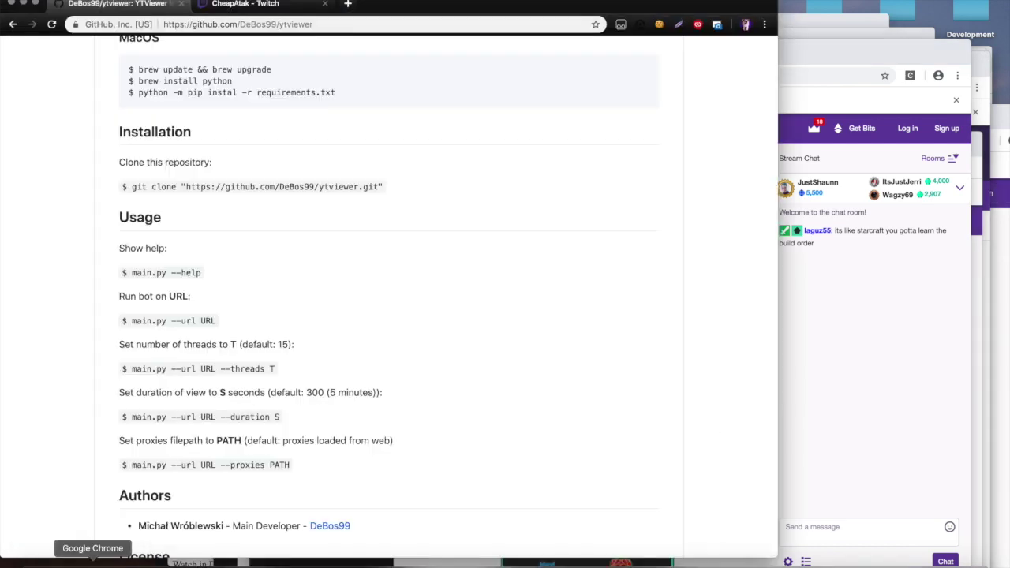
left_click(300, 6)
scroll(474, 434, "down", 5)
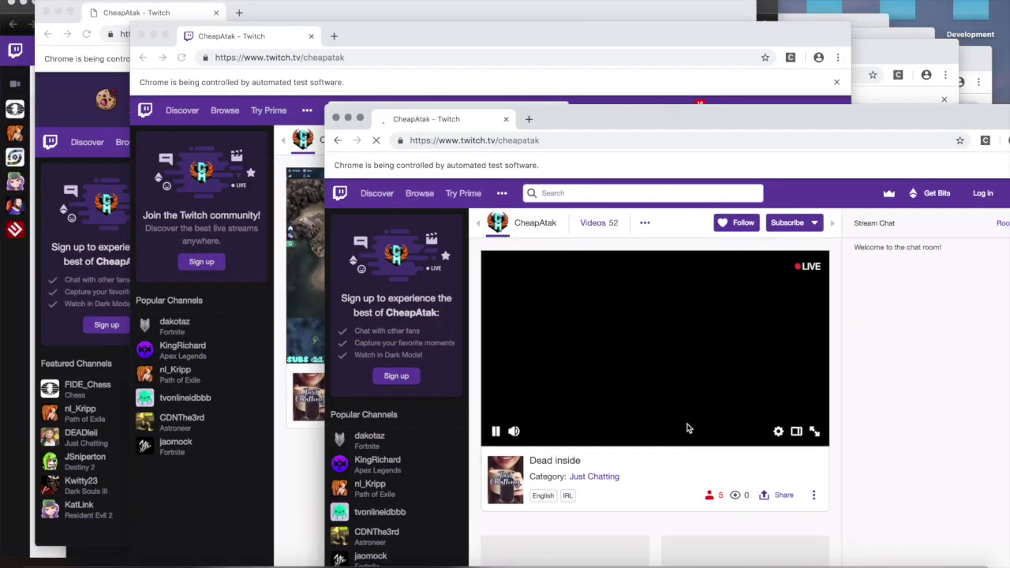
scroll(685, 442, "down", 3)
Go through the open Twitch windows and examine the viewer counts and the Top 15 current viewer locations panel
key("ctrl+Up")
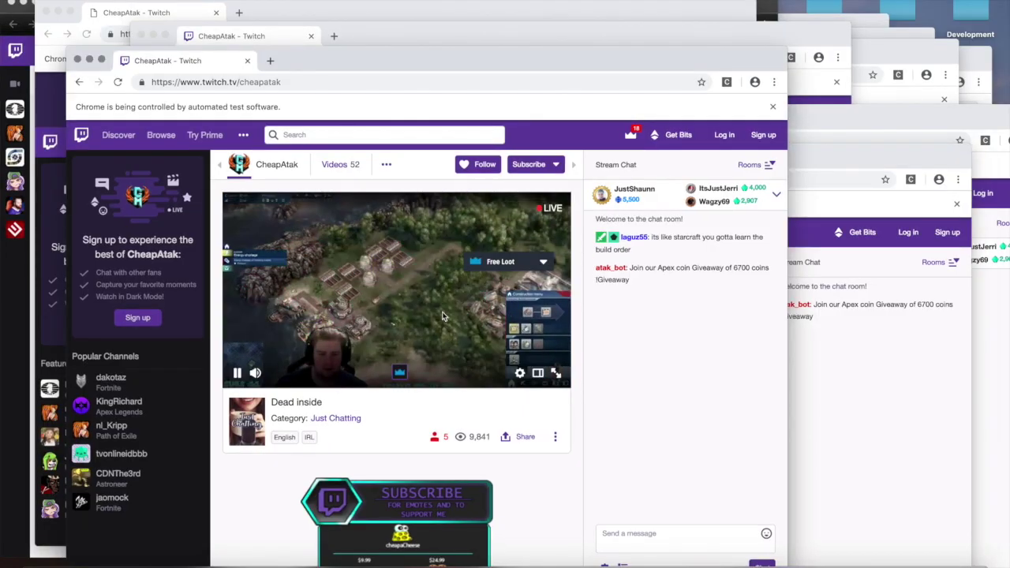
key("ctrl+Up")
left_click(552, 379)
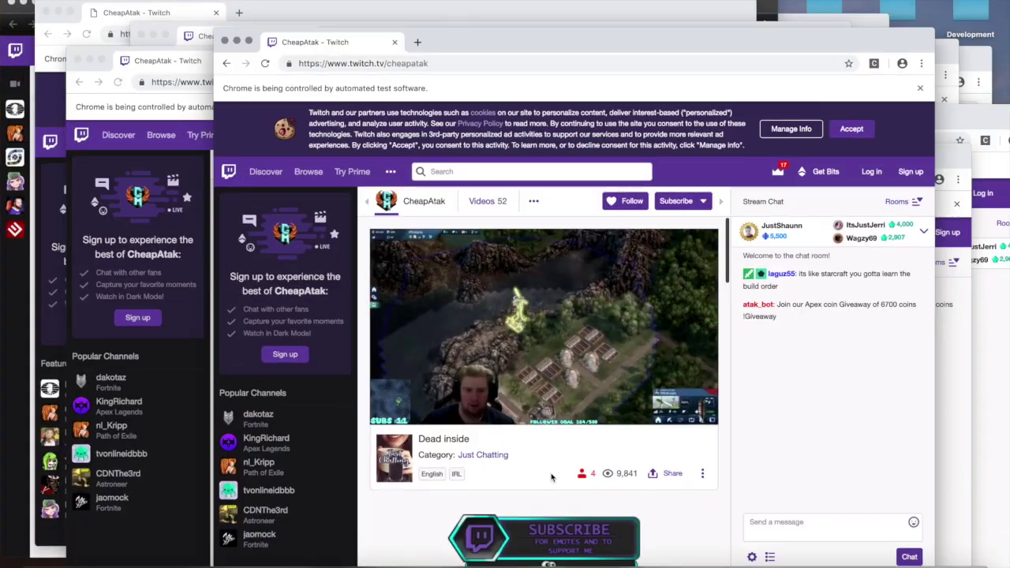
scroll(551, 478, "down", 5)
scroll(594, 352, "up", 4)
scroll(550, 385, "down", 4)
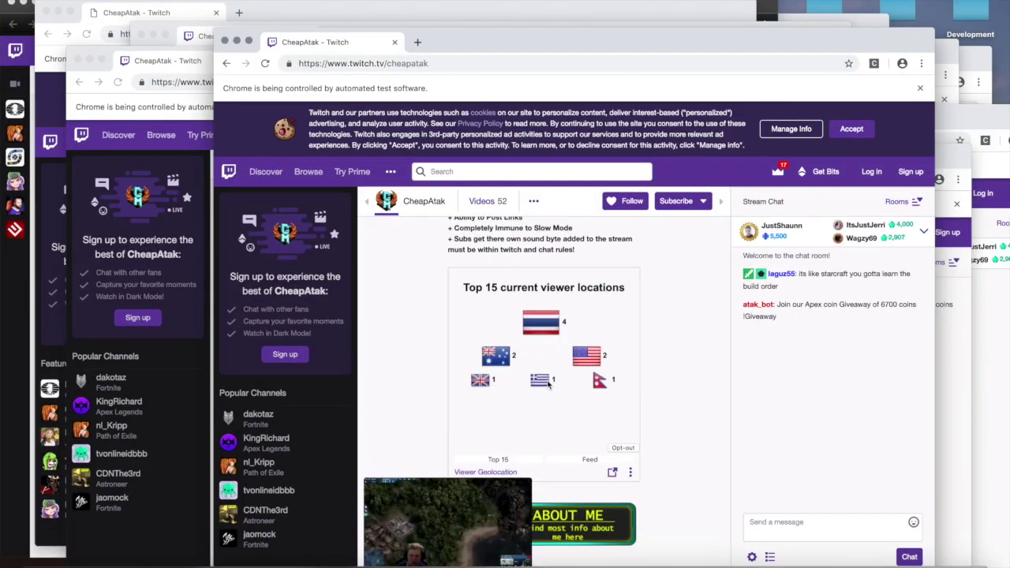
scroll(527, 338, "up", 4)
key("ctrl+Up")
left_click(513, 386)
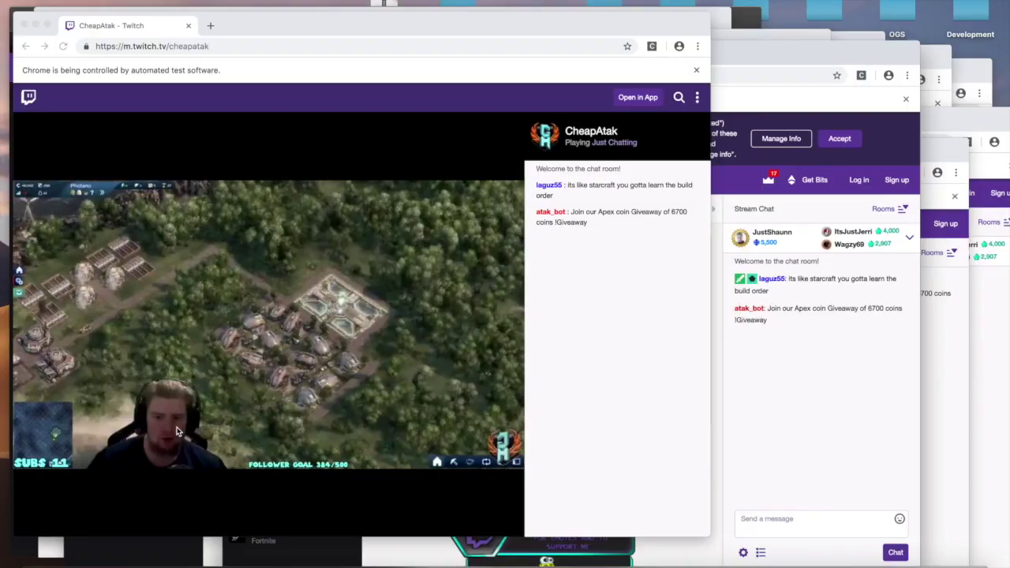
left_click(745, 348)
key("super+grave")
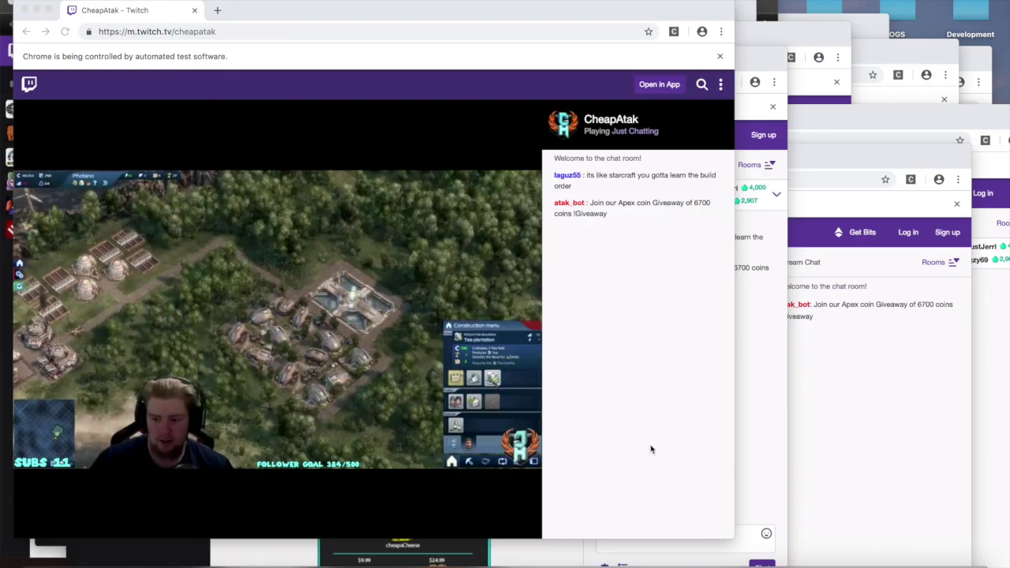
key("super+grave")
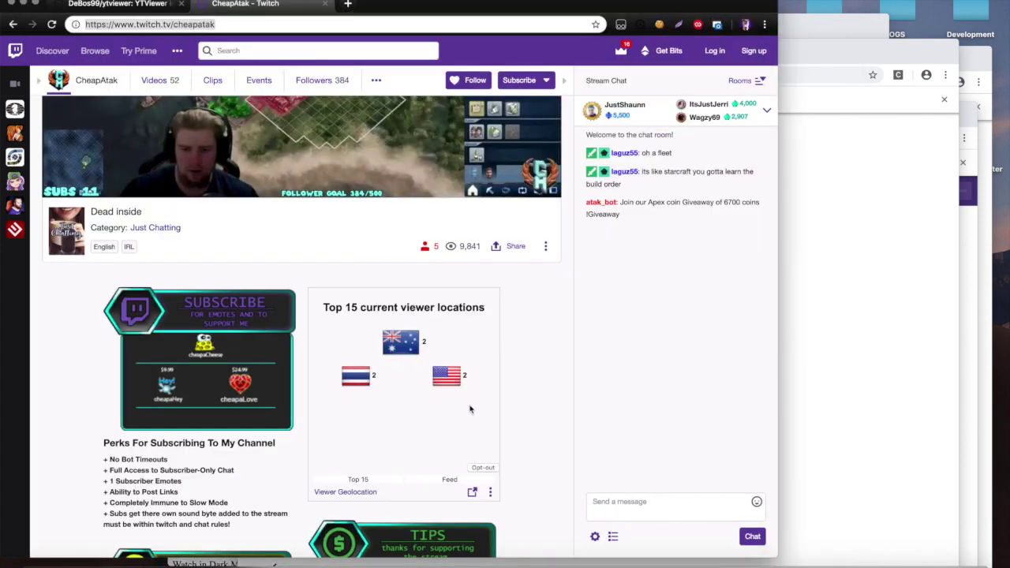
Close the remaining automated Twitch windows one at a time from the overview of all open windows
key("ctrl+Up")
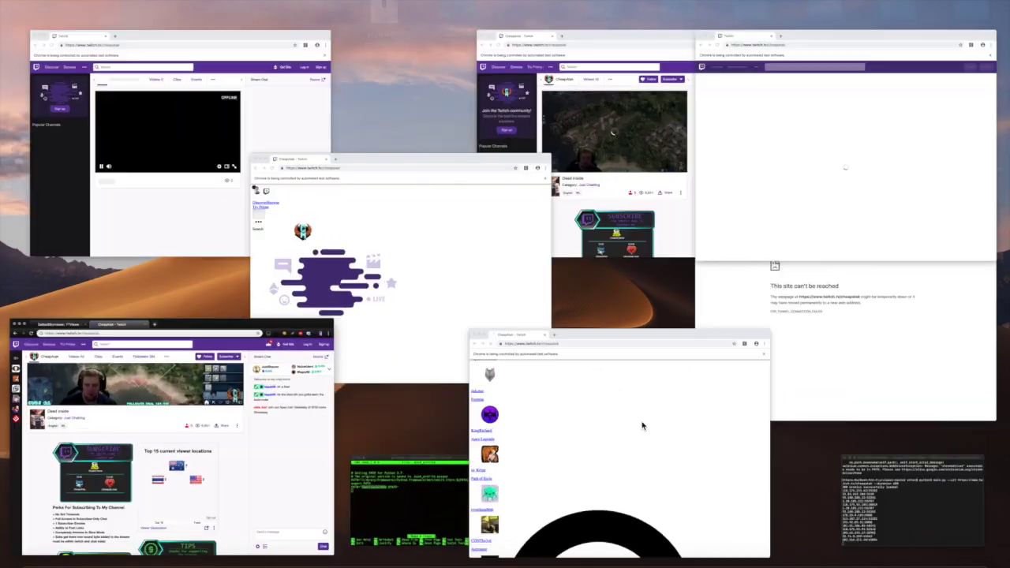
left_click(642, 426)
key("ctrl+Up")
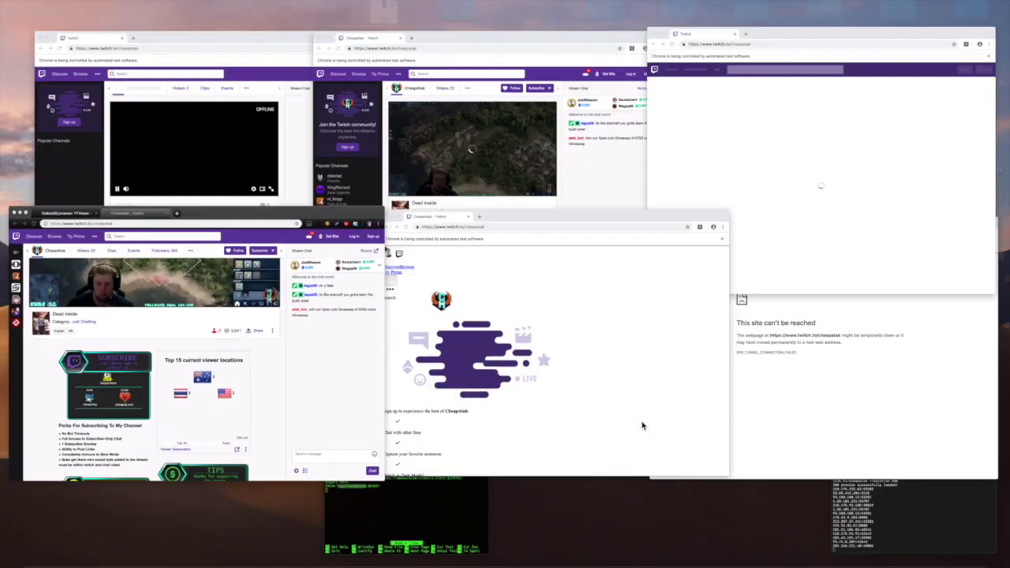
left_click(767, 282)
key("ctrl+Up")
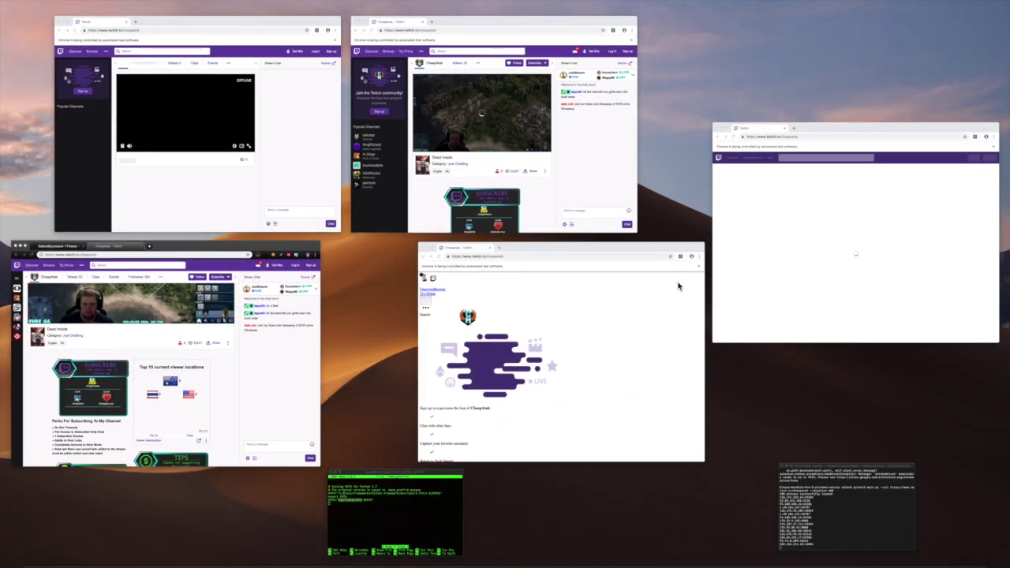
left_click(698, 292)
key("ctrl+Up")
left_click(773, 284)
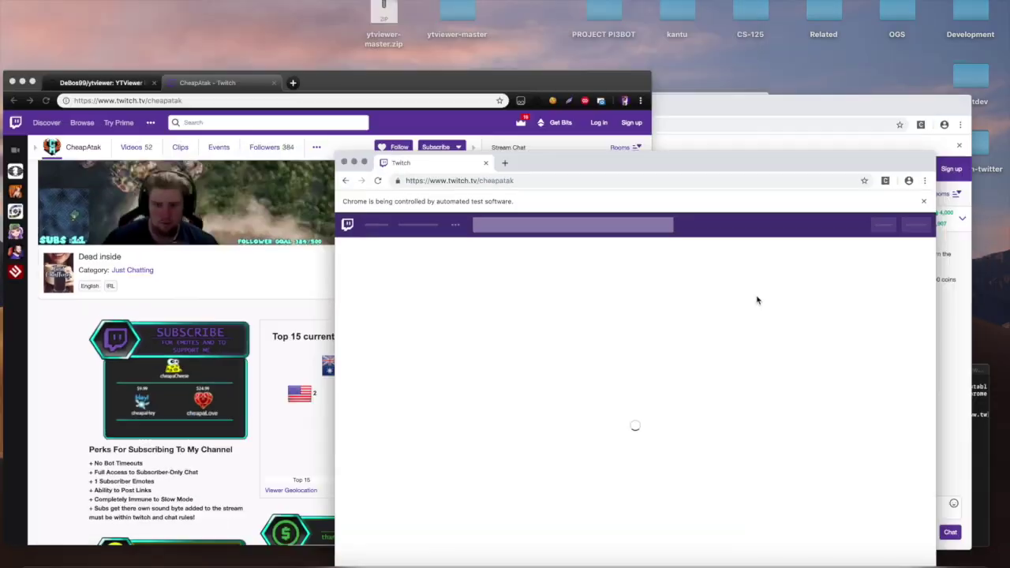
key("ctrl+Up")
left_click(746, 315)
key("ctrl+Up")
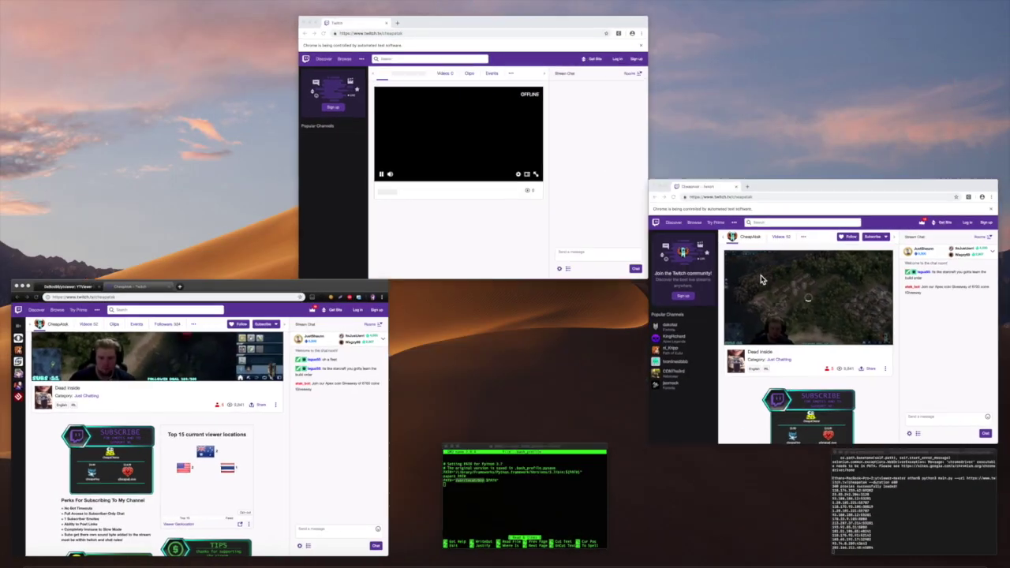
left_click(738, 284)
key("ctrl+Up")
key("ctrl+Up")
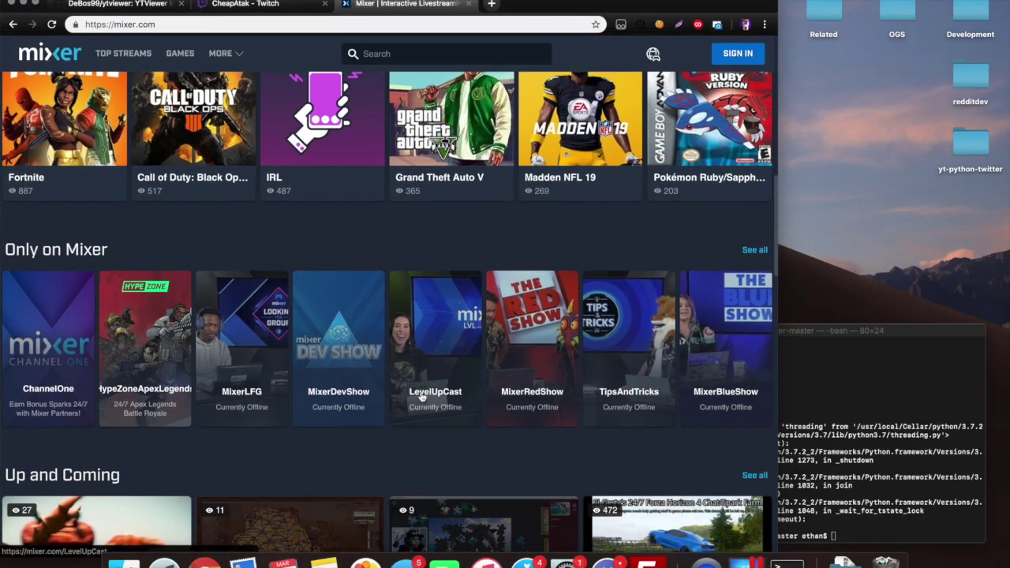
Browse Mixer's Madden NFL 19 and IRL categories, open Backshift's Crab Rave stream and copy its URL
left_click(601, 154)
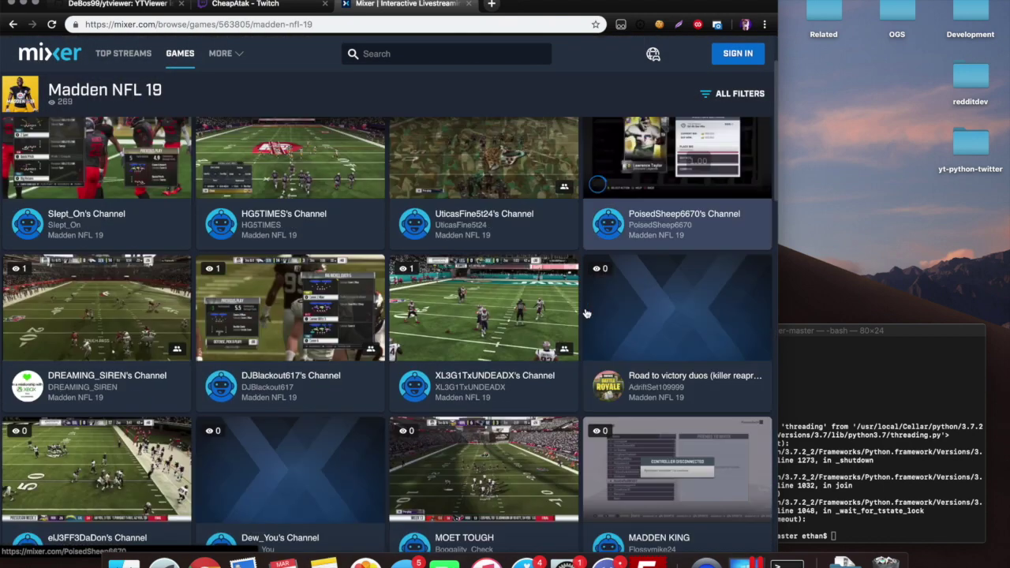
scroll(586, 309, "down", 3)
mouse_move(505, 224)
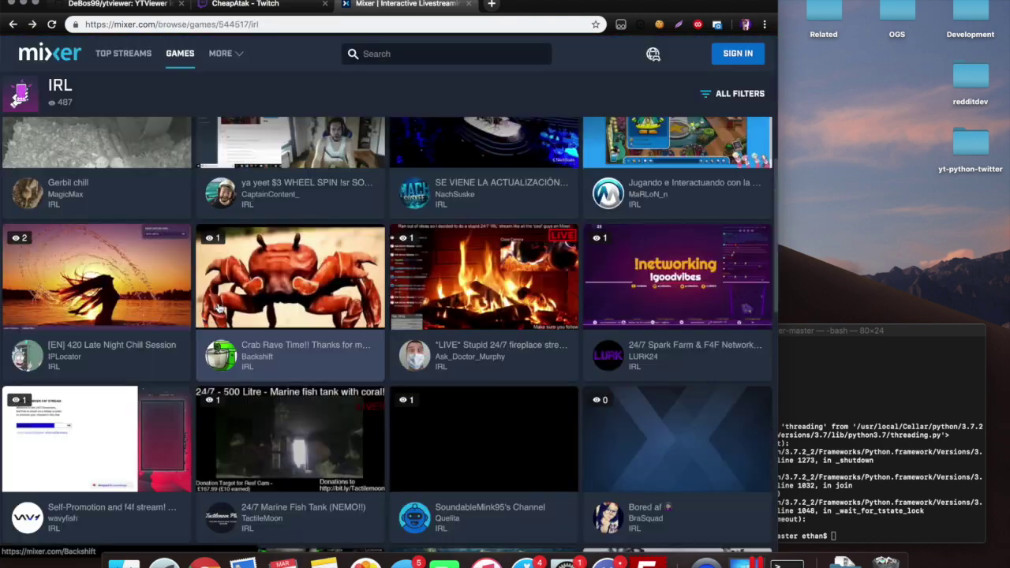
left_click(219, 307)
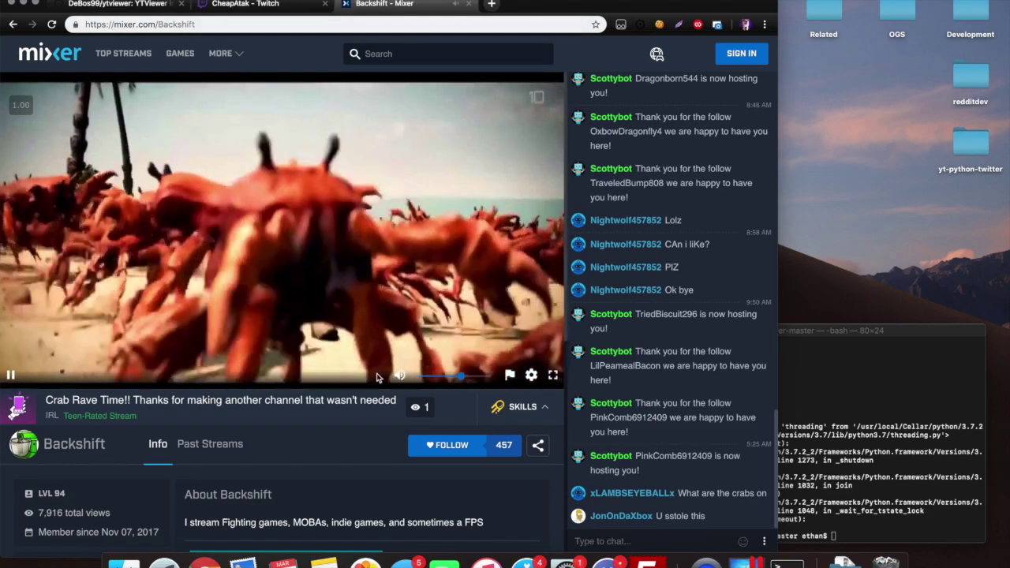
mouse_move(462, 380)
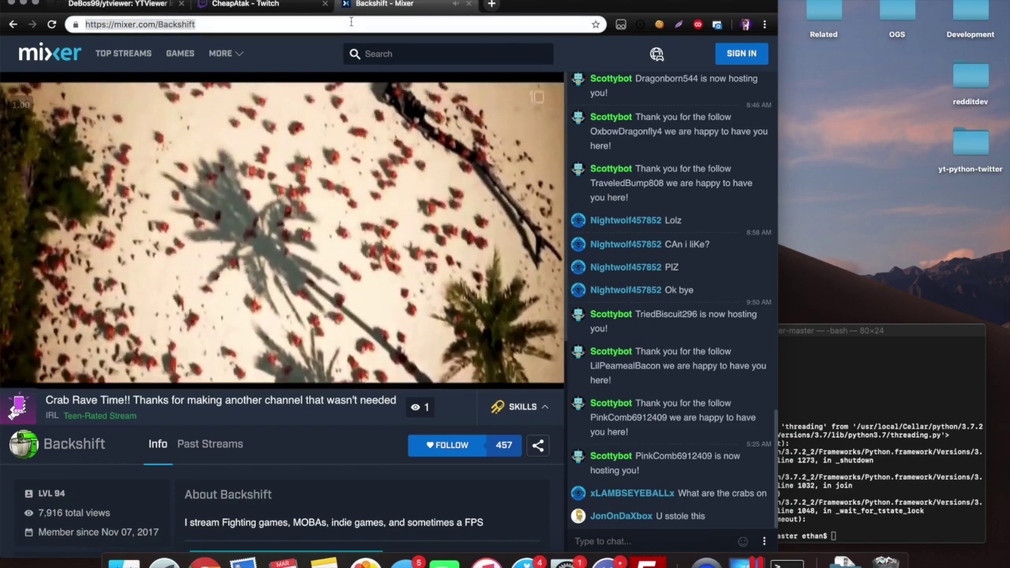
left_click(864, 392)
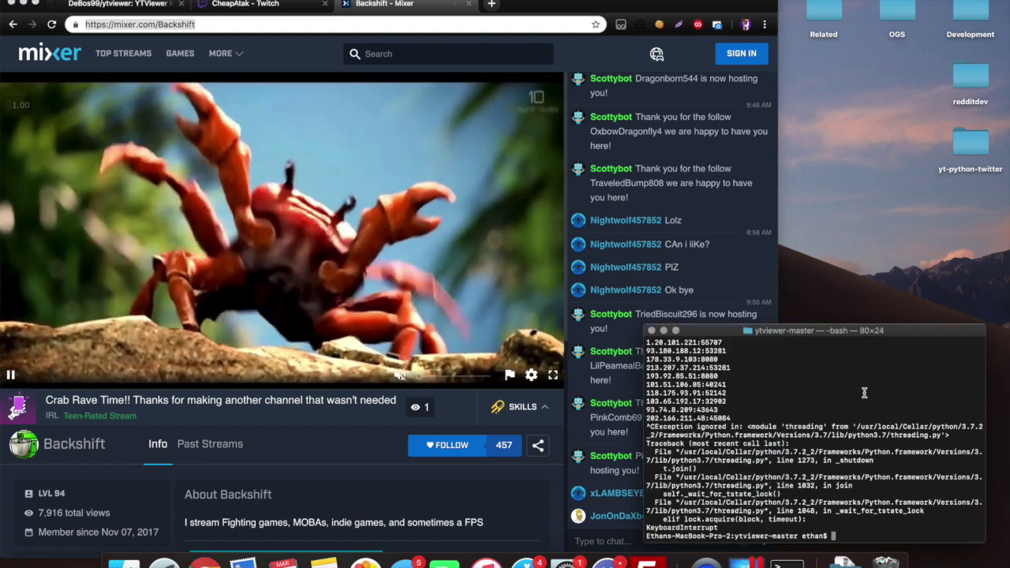
key("Up")
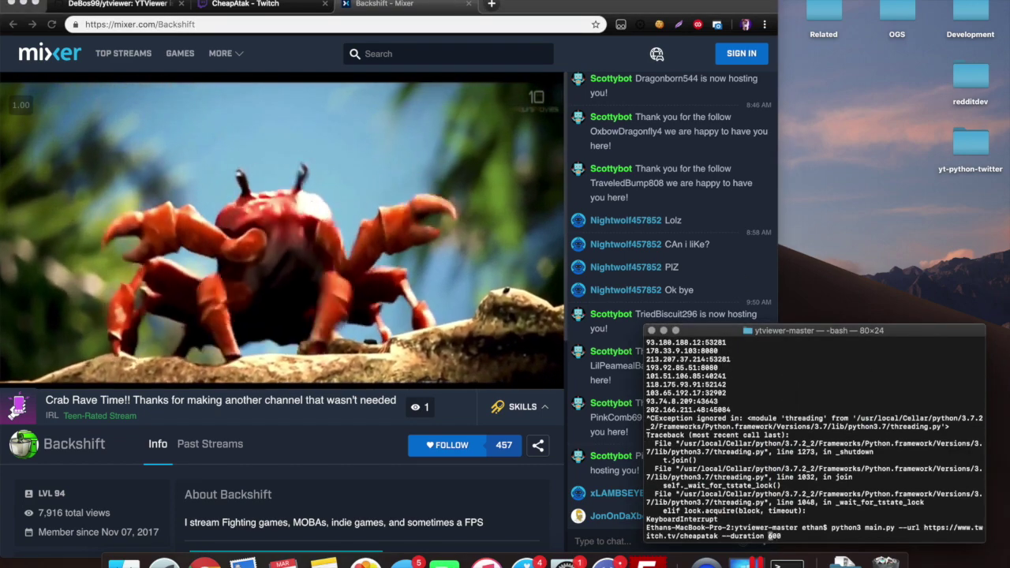
key("Left")
key("Left")
key("Left")
key("Left")
key("Left")
key("Left")
key("BackSpace")
key("BackSpace")
key("BackSpace")
key("BackSpace")
key("BackSpace")
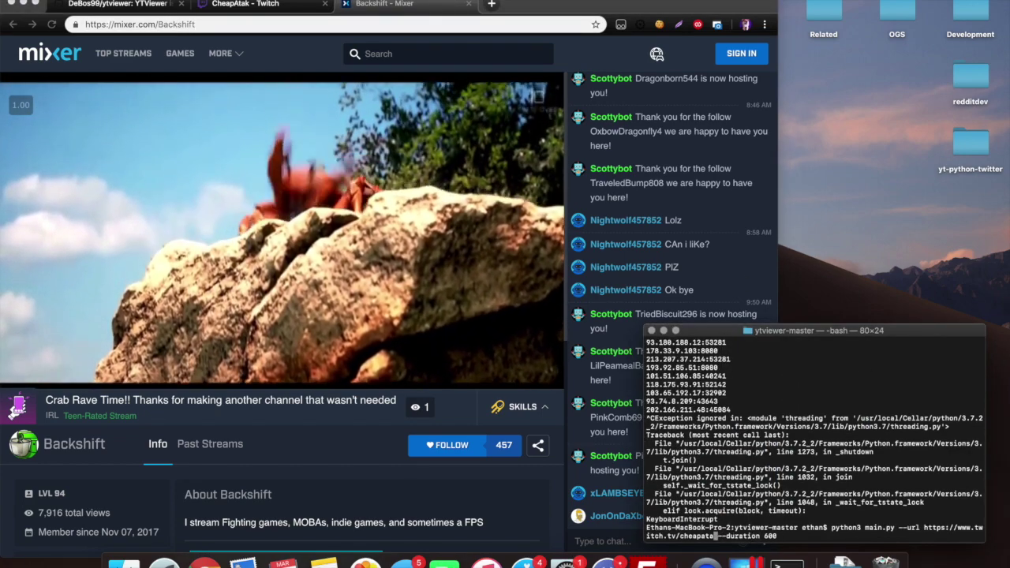
key("BackSpace")
key("BackSpace")
key("BackSpace")
key("BackSpace")
key("BackSpace")
key("BackSpace")
key("BackSpace")
key("BackSpace")
key("BackSpace")
key("BackSpace")
key("BackSpace")
key("BackSpace")
key("BackSpace")
key("BackSpace")
key("BackSpace")
key("BackSpace")
key("BackSpace")
key("BackSpace")
key("BackSpace")
key("BackSpace")
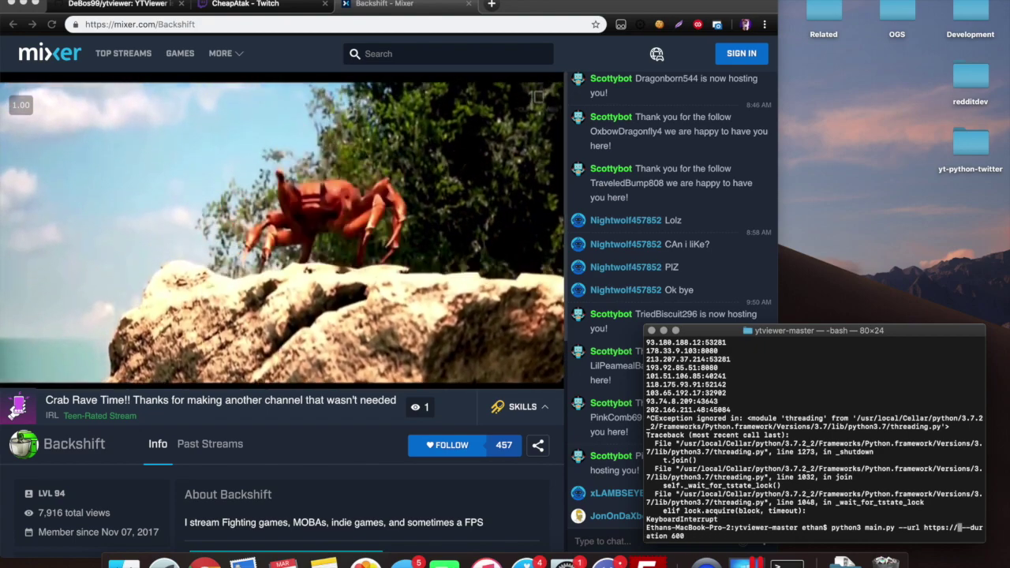
type("tps://mixer.com/Backshift")
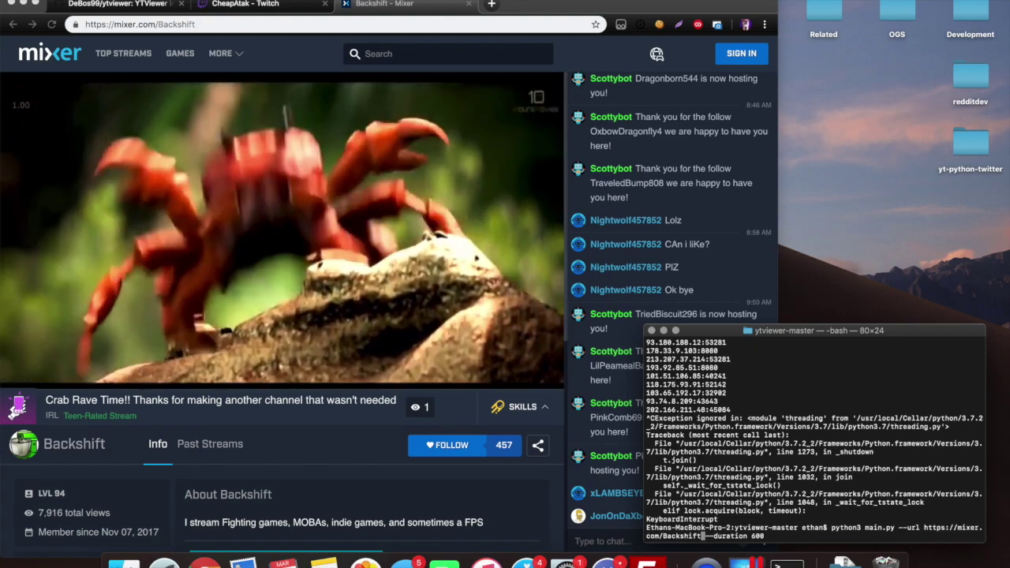
key("Return")
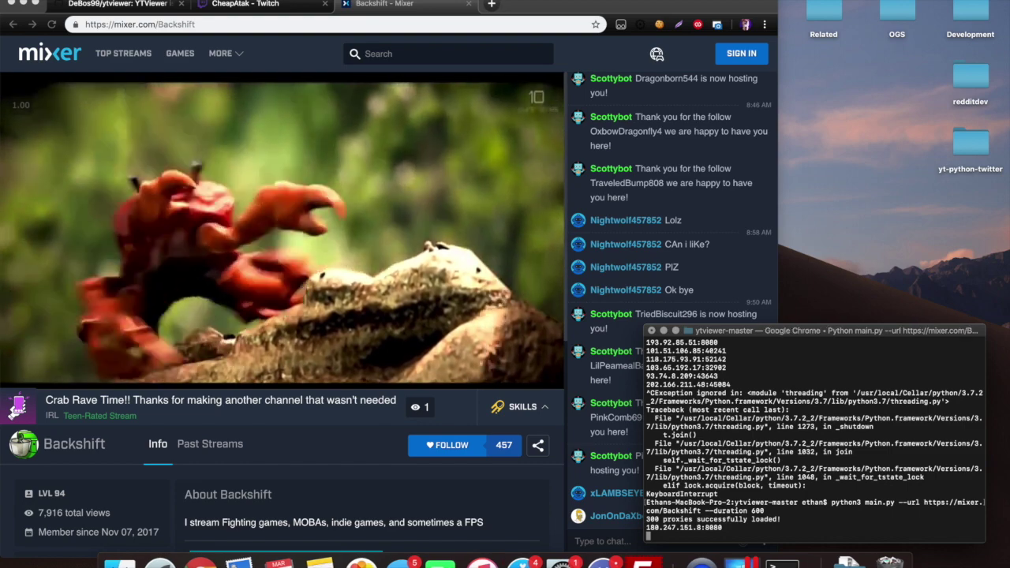
key("XF86AudioMute")
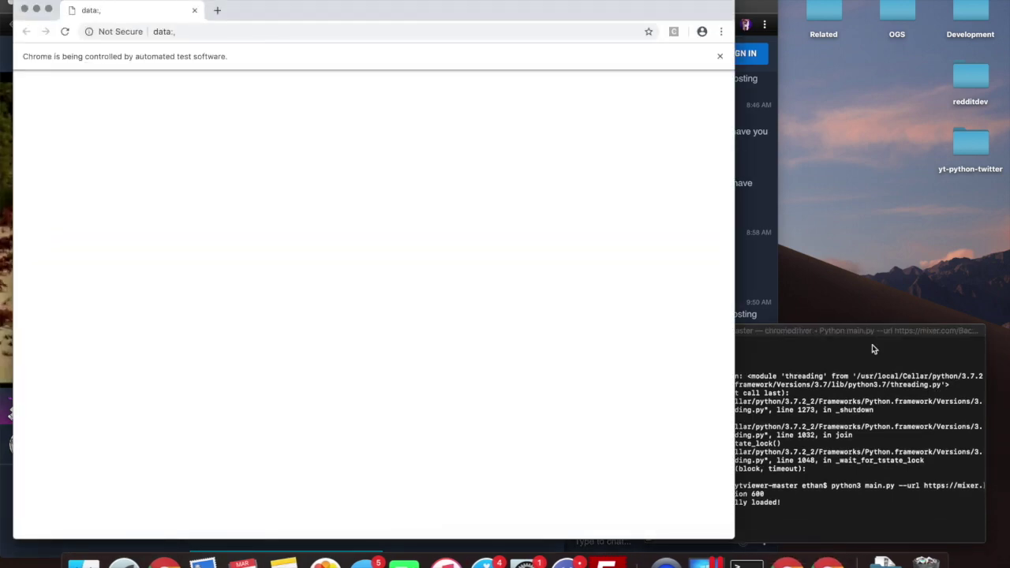
Survey the automated Mixer windows in the overview of all open windows and select one playing the Backshift stream
left_click(759, 6)
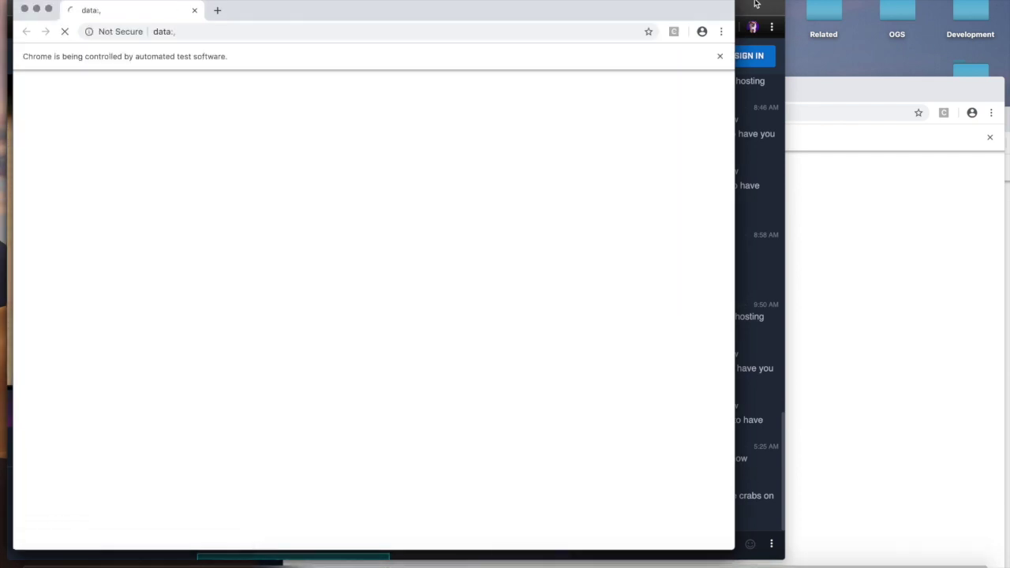
key("ctrl+Up")
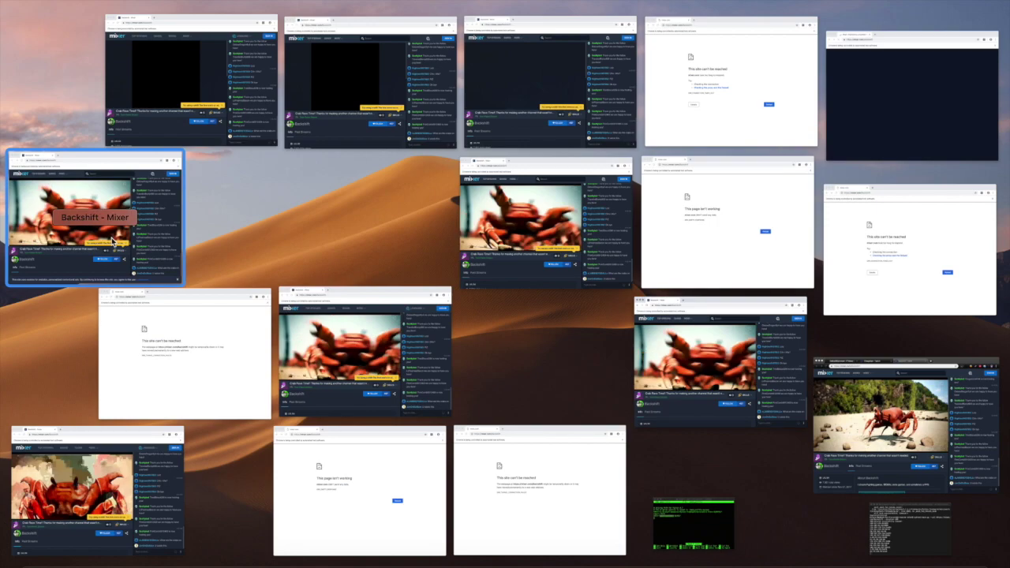
left_click(113, 242)
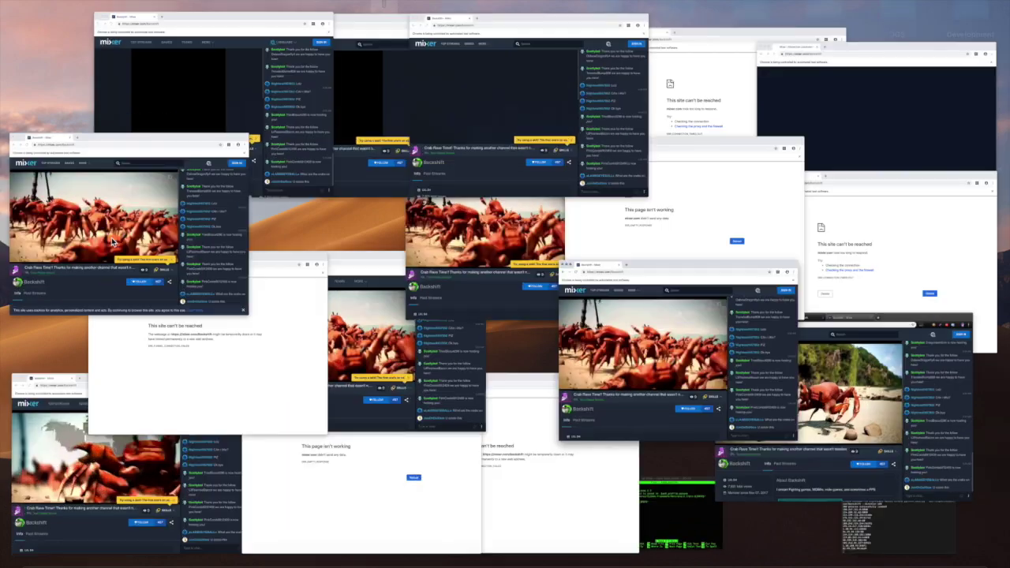